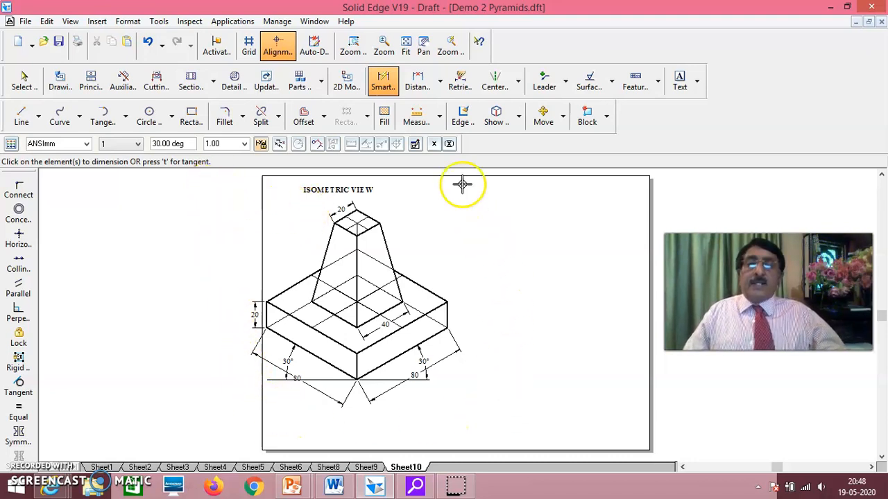
click(563, 115)
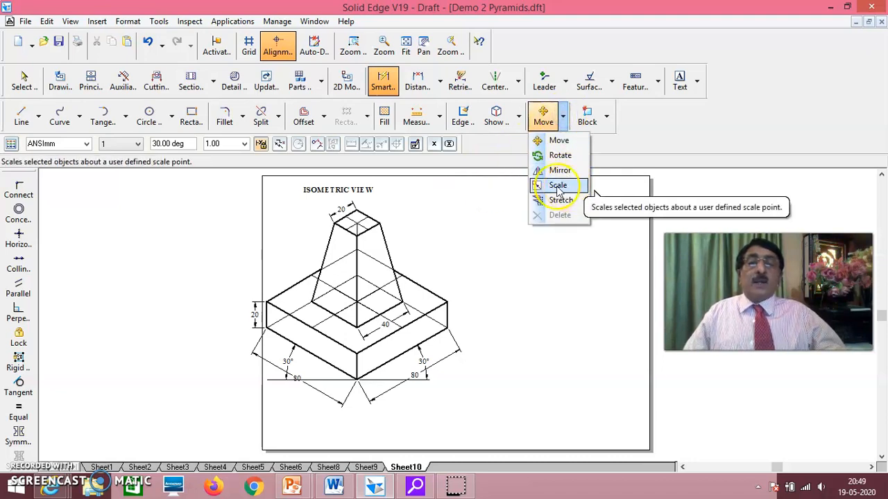
click(476, 208)
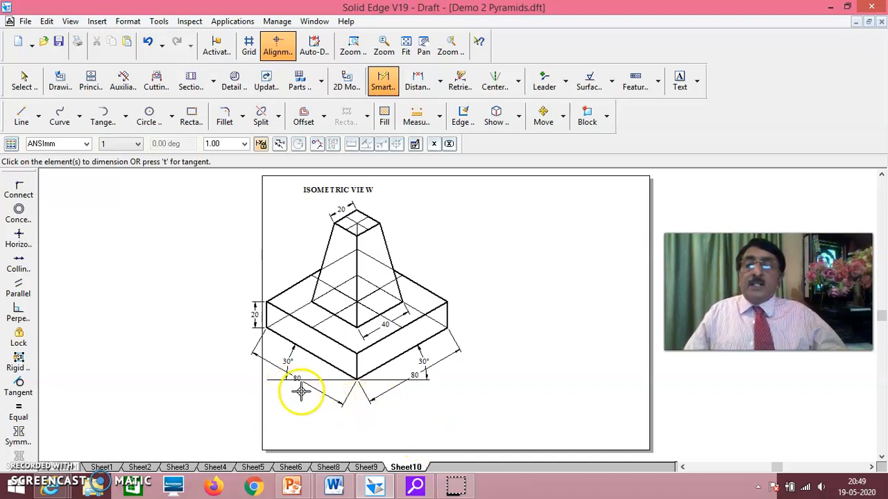
Step: Examine the isometric view and isometric projection drawings on Sheet9 and return to Sheet10
click(365, 467)
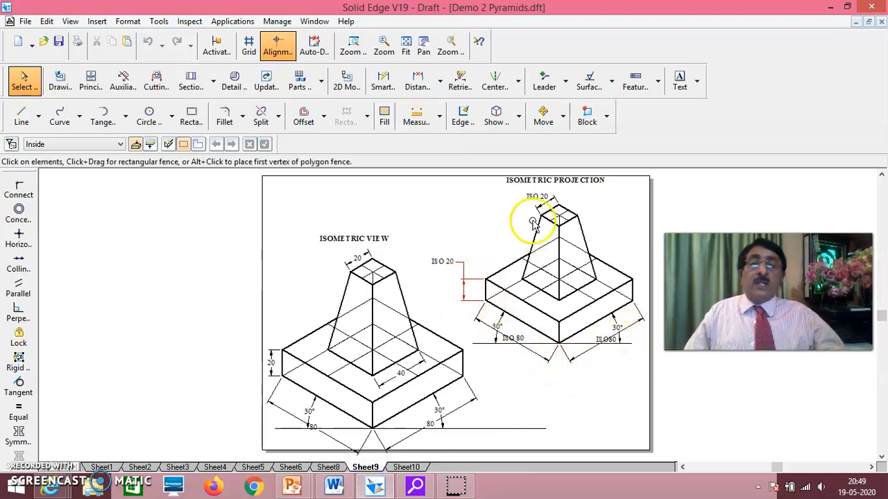
click(537, 197)
click(455, 444)
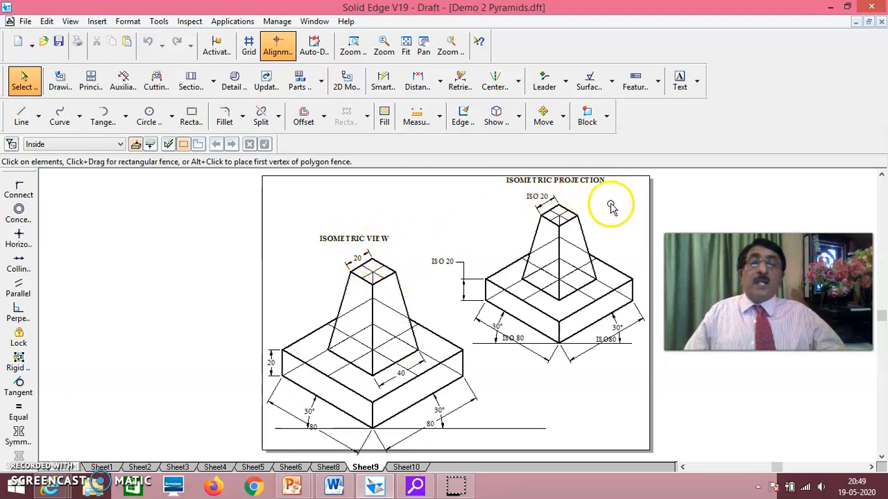
click(408, 467)
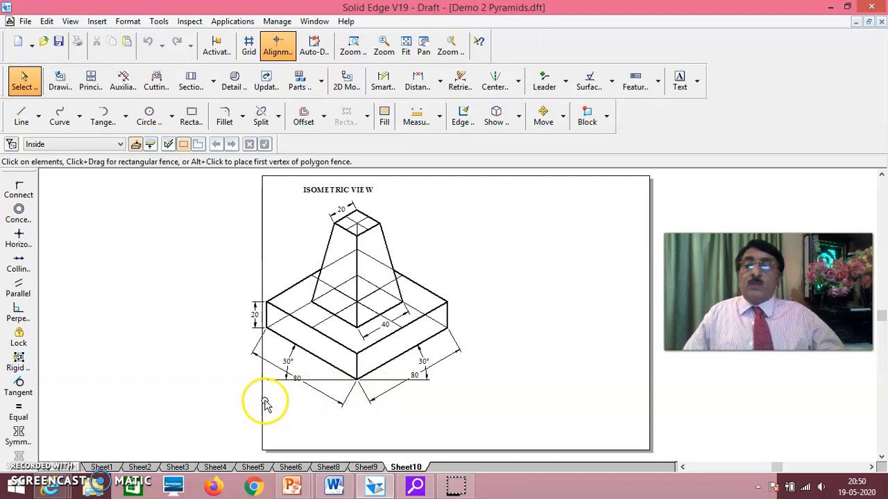
Step: Place a diagonal leader below the isometric view's lower-left edge, pointing up toward the 80 dimension and starting outside the sheet border
click(544, 84)
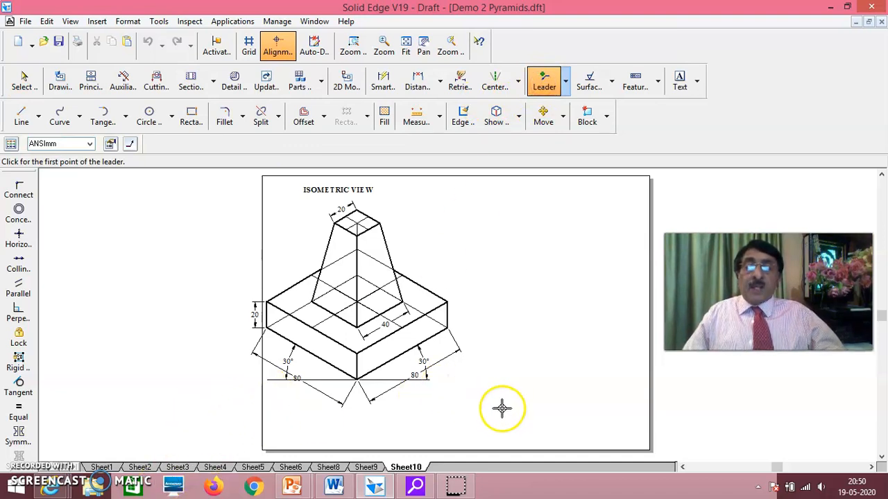
click(290, 390)
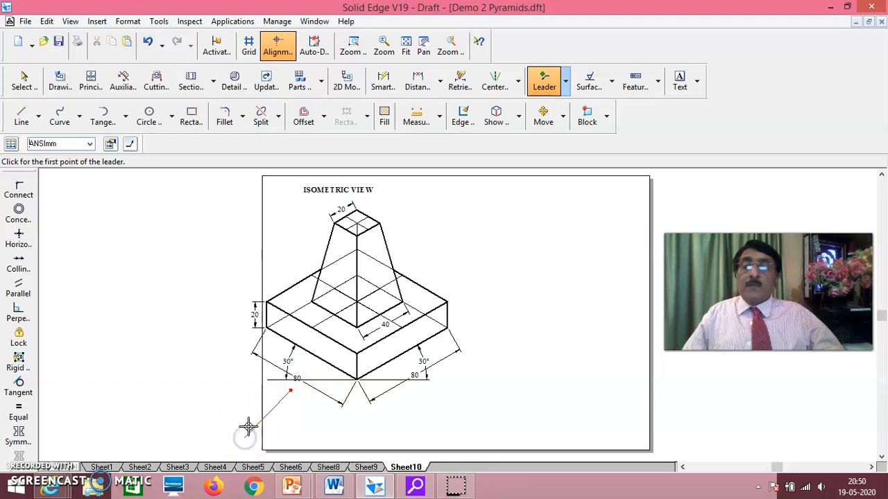
click(21, 82)
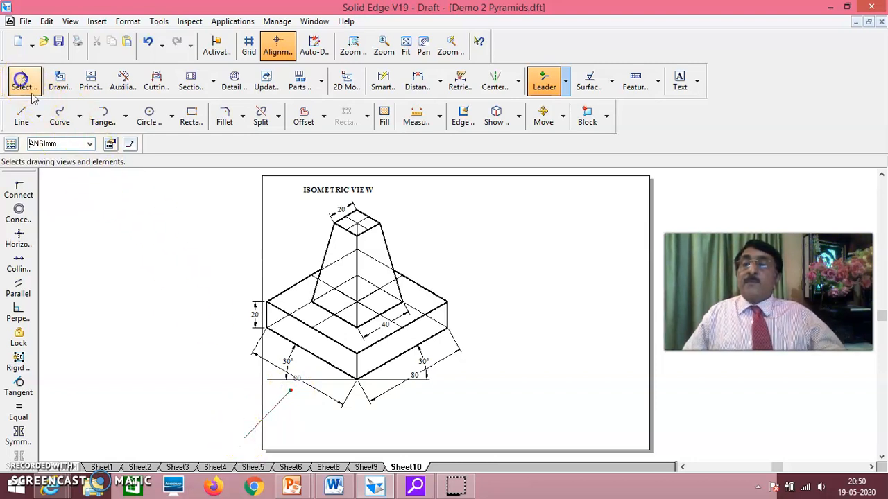
Step: Set the diagonal leader's terminator type to Arrow (filled) and its text scale to 2
click(288, 395)
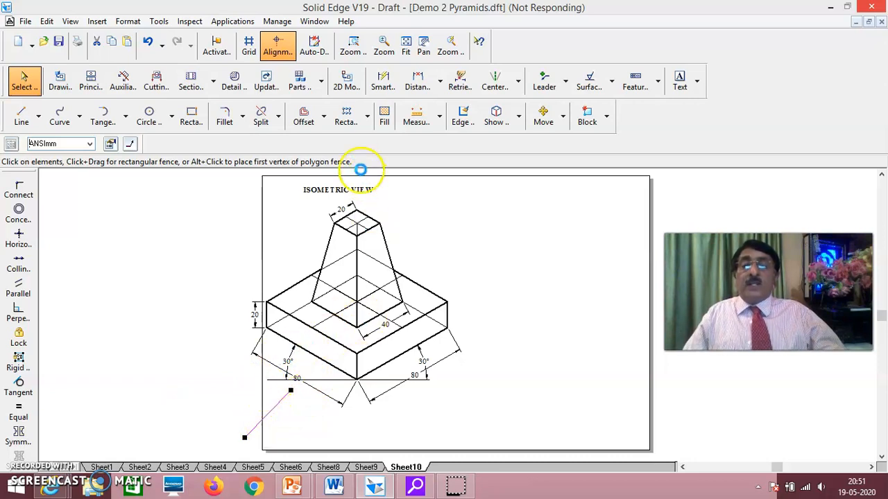
click(337, 384)
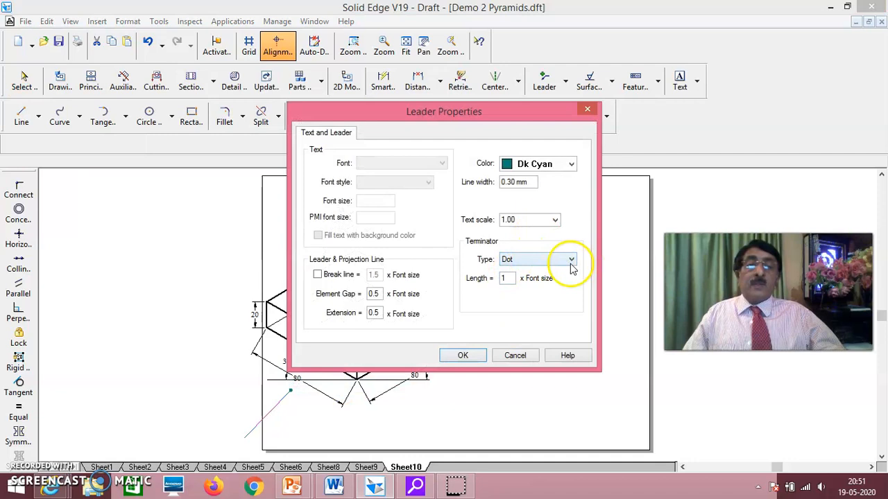
click(571, 263)
click(538, 280)
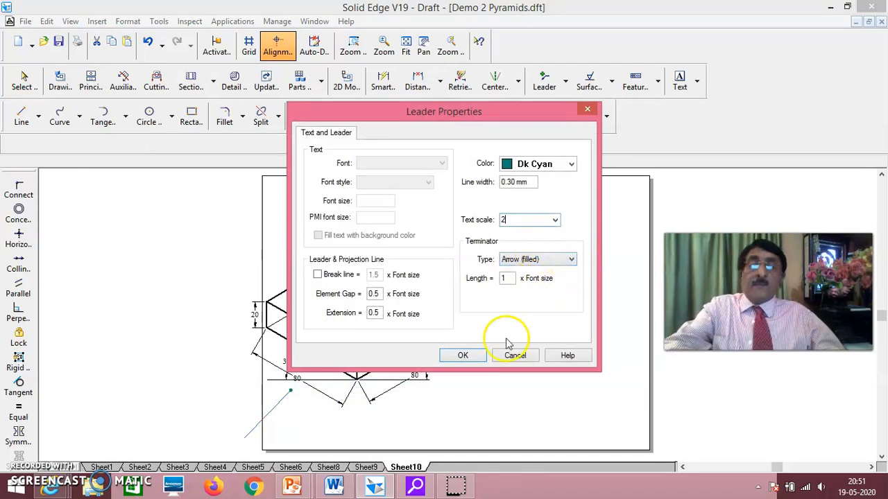
click(473, 357)
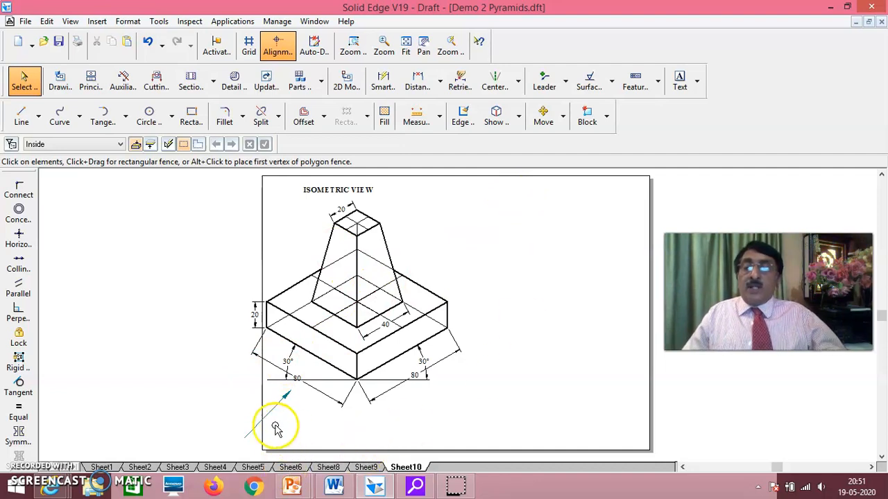
Step: Add the text "FV" and position it just above the diagonal arrow, inside the sheet border
click(680, 80)
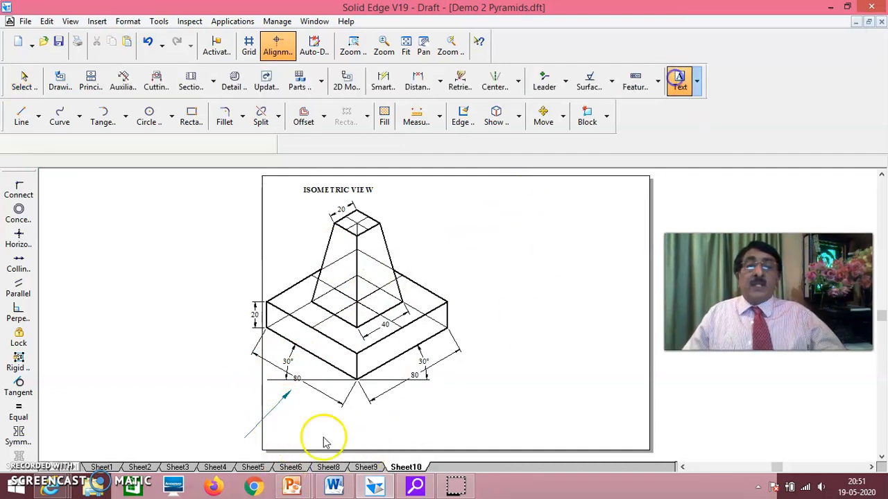
click(251, 395)
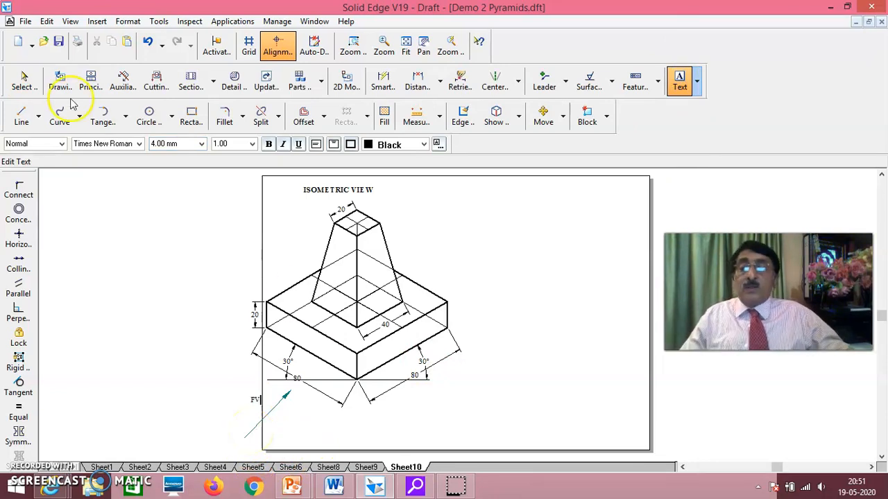
click(23, 80)
drag(256, 406, 274, 408)
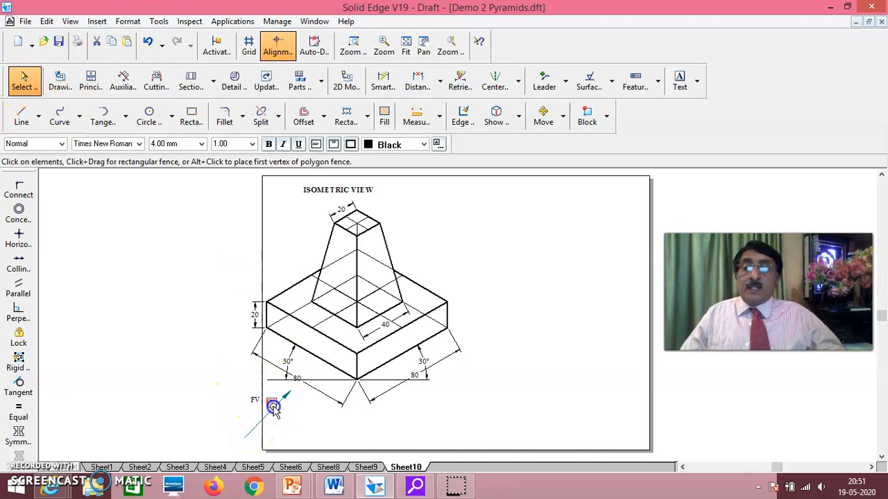
click(346, 417)
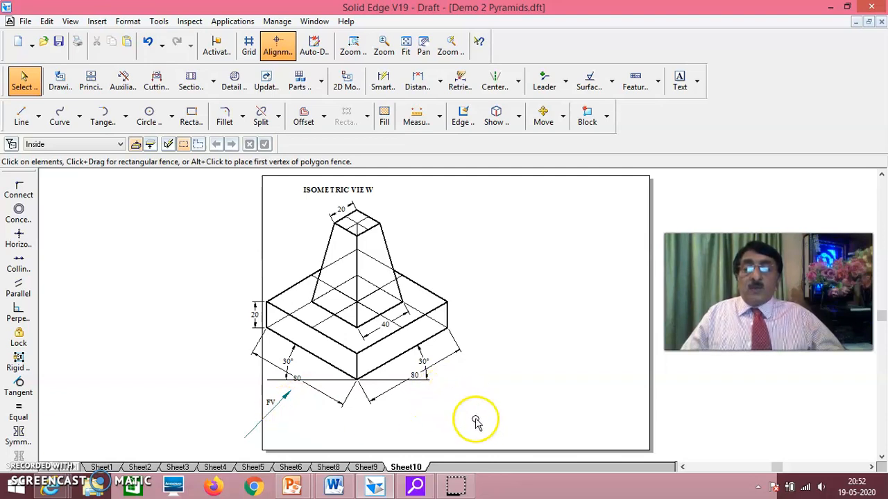
click(350, 191)
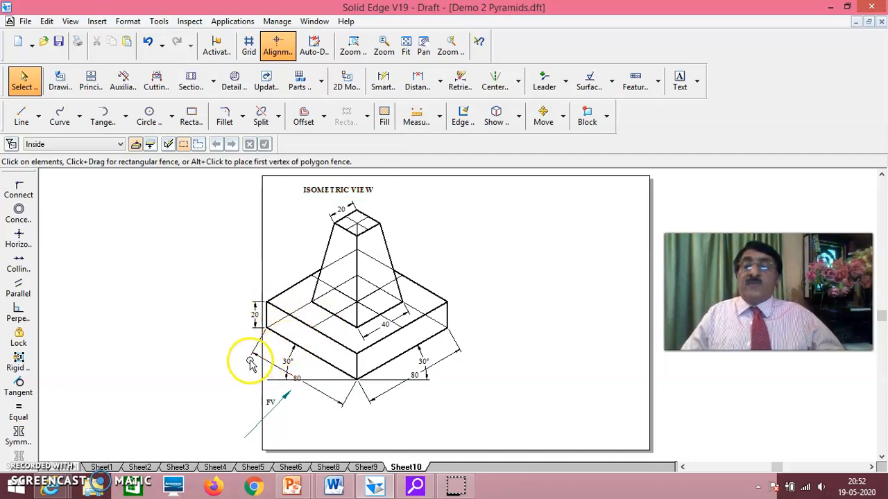
click(598, 292)
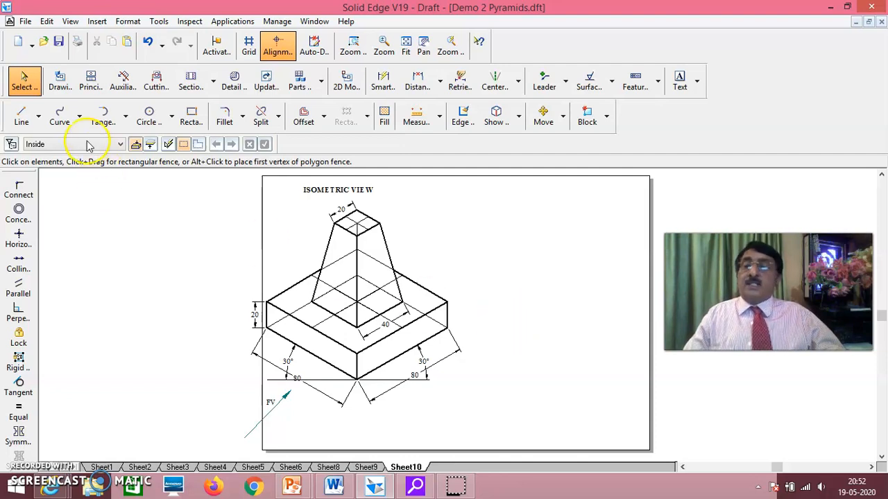
Step: Draw a horizontal line 0.13 mm wide in the empty area beside the isometric view, ending near the sheet's right border
click(21, 119)
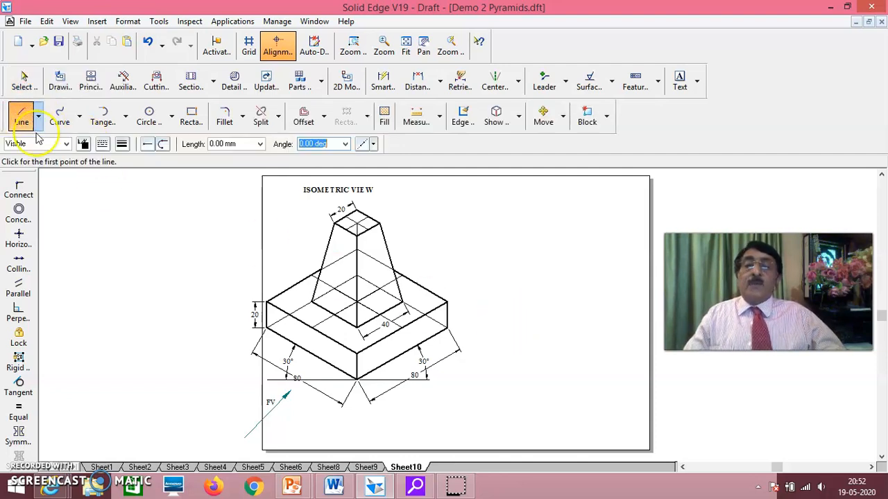
click(122, 147)
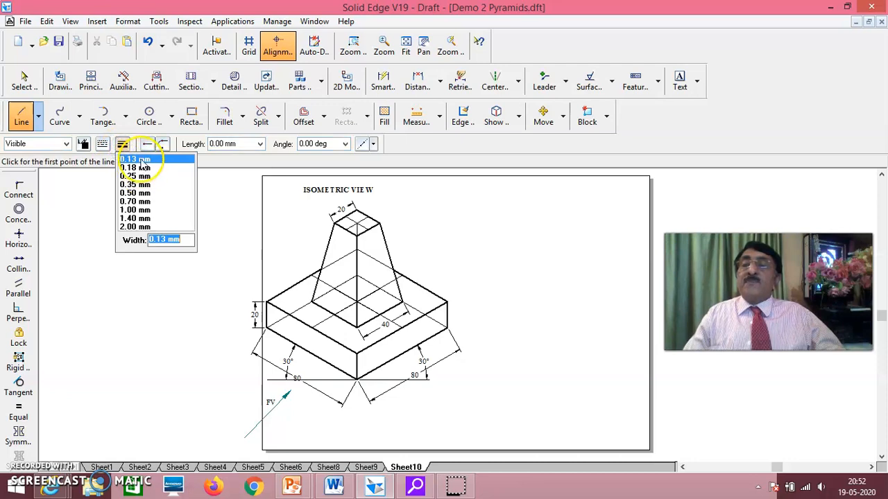
click(135, 163)
click(472, 309)
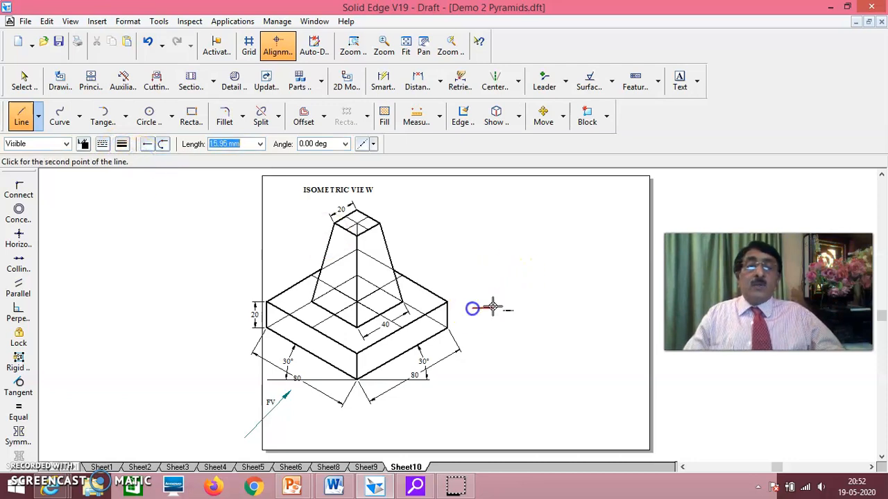
click(636, 307)
right_click(615, 260)
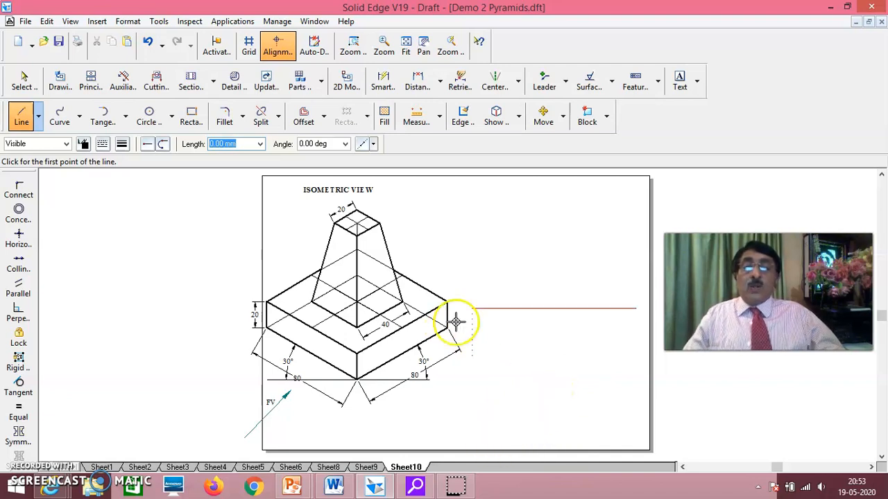
Step: Add two separate text labels, "X" and "Y", in the empty area below the horizontal reference line
click(679, 79)
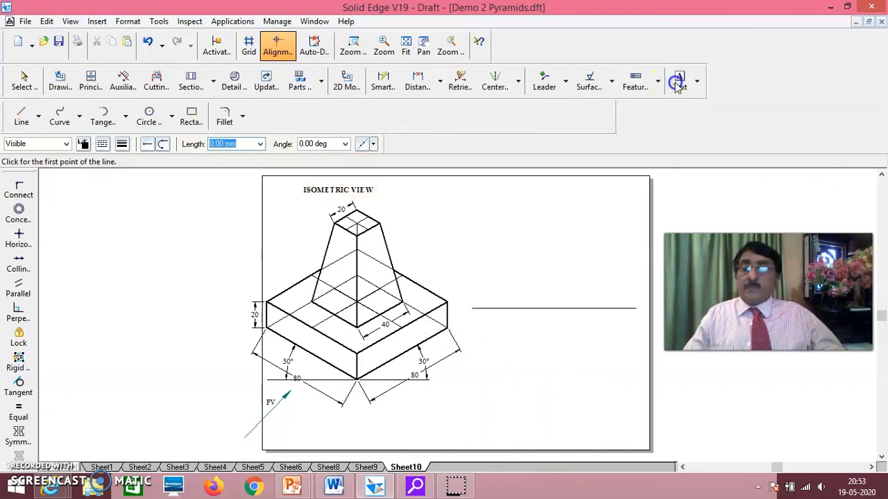
click(556, 366)
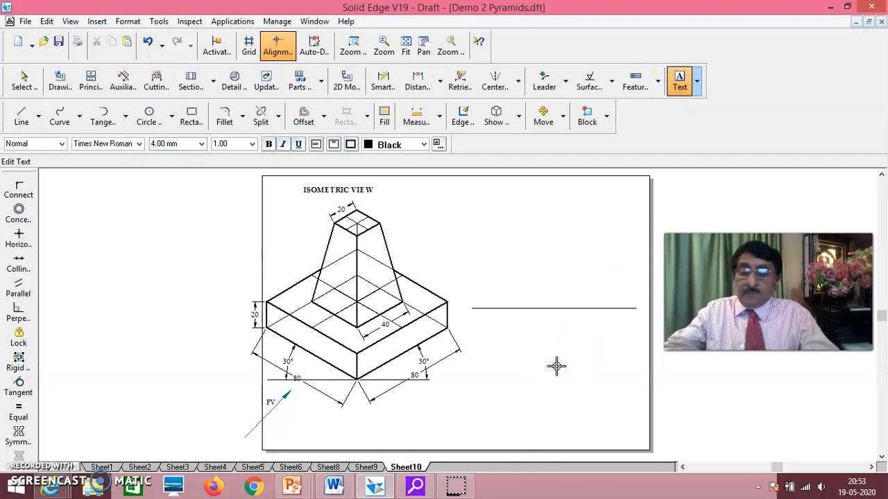
text(x)
click(624, 374)
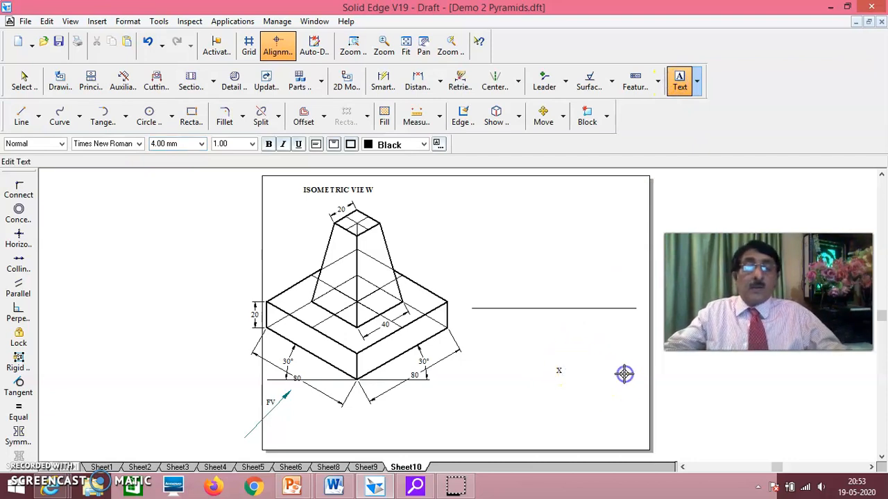
text(y)
Step: Move the X label just above the reference line's left end and the Y label just above its right end
click(24, 80)
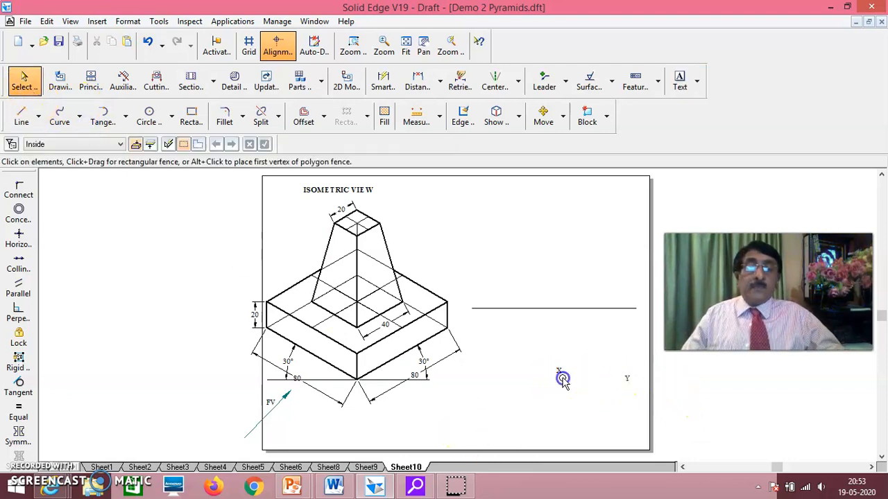
click(559, 372)
drag(476, 309, 476, 310)
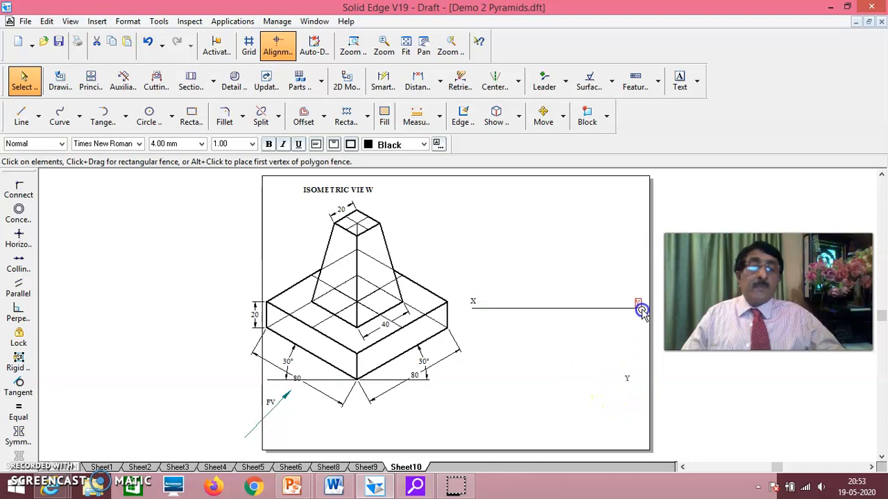
drag(638, 306, 638, 306)
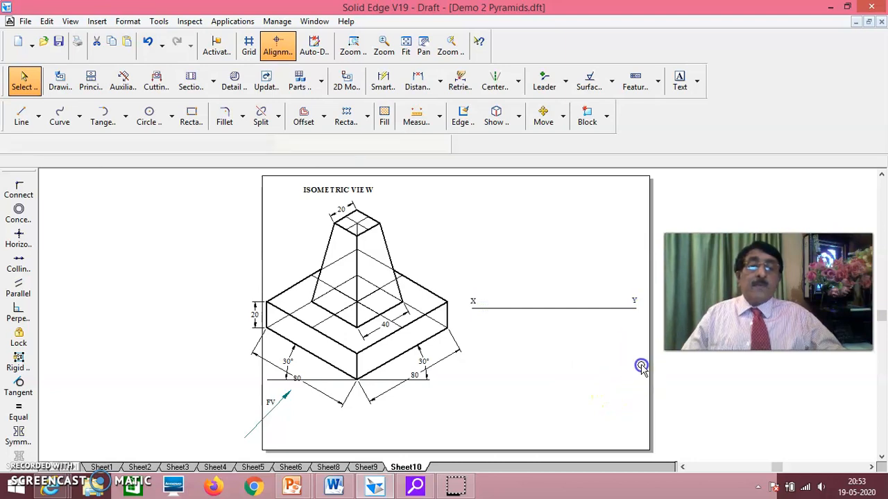
Step: Add two separate text labels, "VP" and "HP", in the empty area below the reference line
click(680, 81)
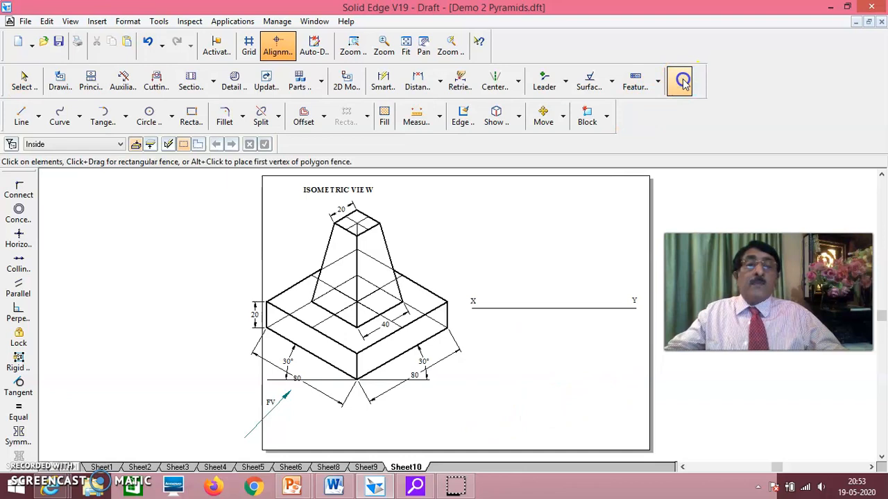
click(516, 383)
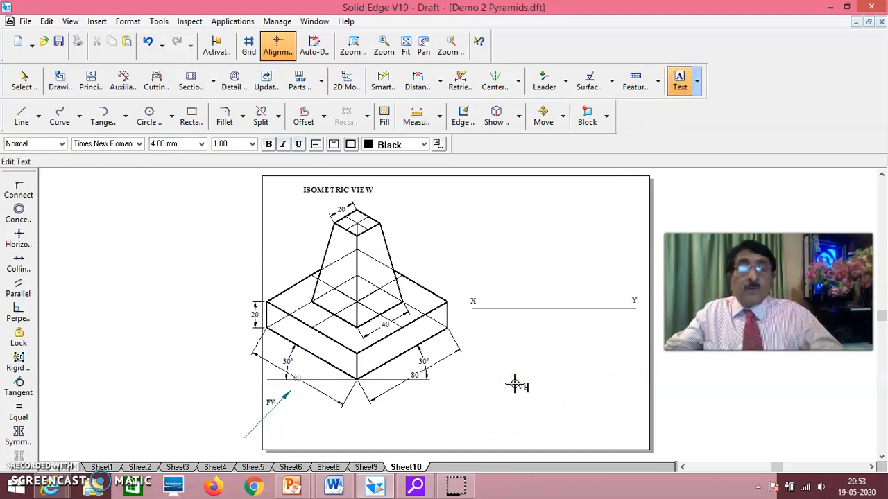
text(VP)
click(538, 414)
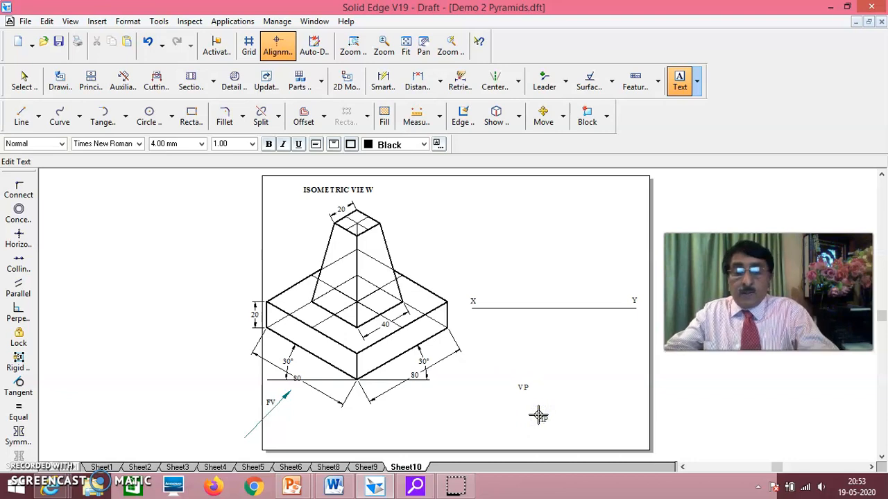
click(190, 240)
Step: Arrange the labels at the reference line's left end: VP above the line, HP below it, and X beyond its endpoint
click(24, 80)
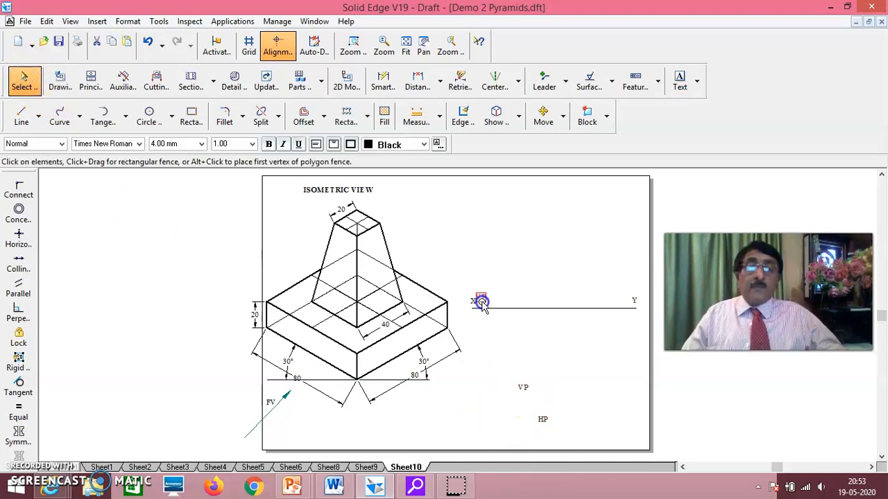
drag(484, 305, 484, 304)
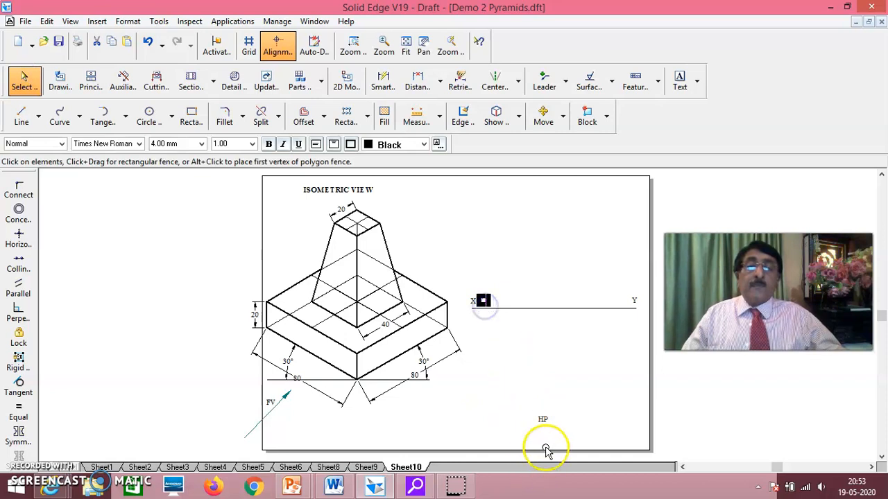
drag(543, 425, 485, 326)
click(469, 301)
click(461, 306)
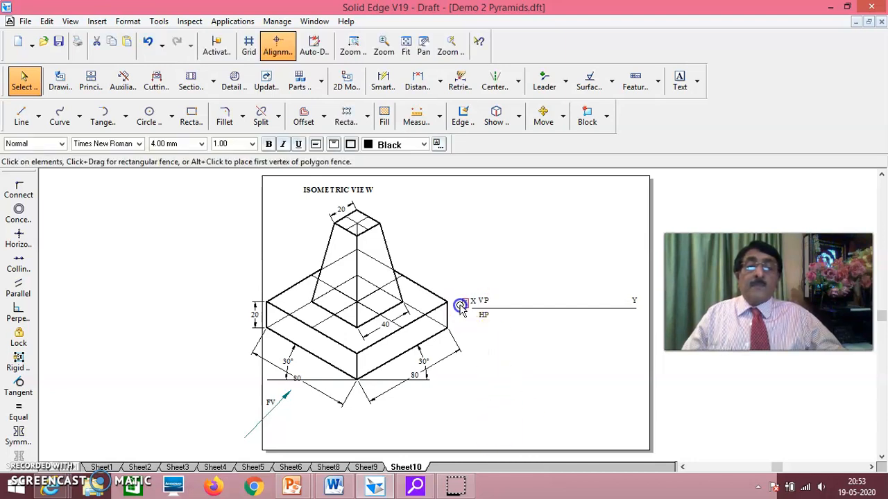
click(535, 373)
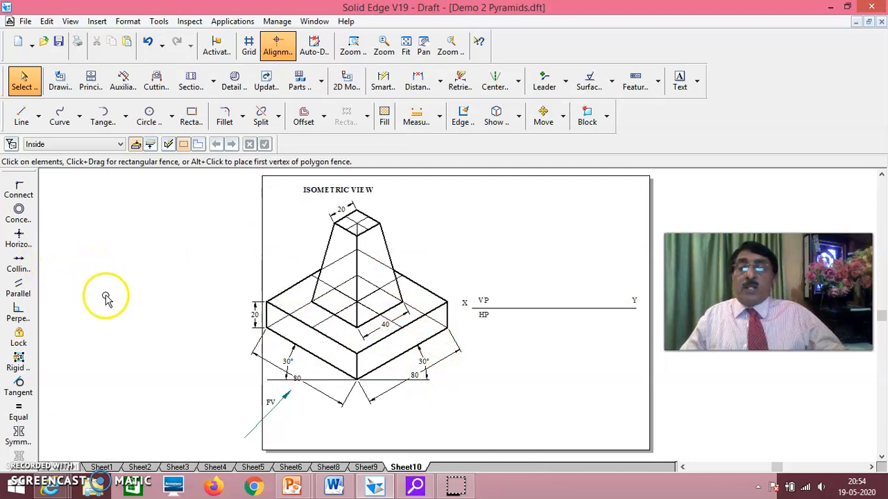
Step: Start the slab's front-view outline with a vertical line about 23 mm high, rising from the reference line near its VP end
click(22, 119)
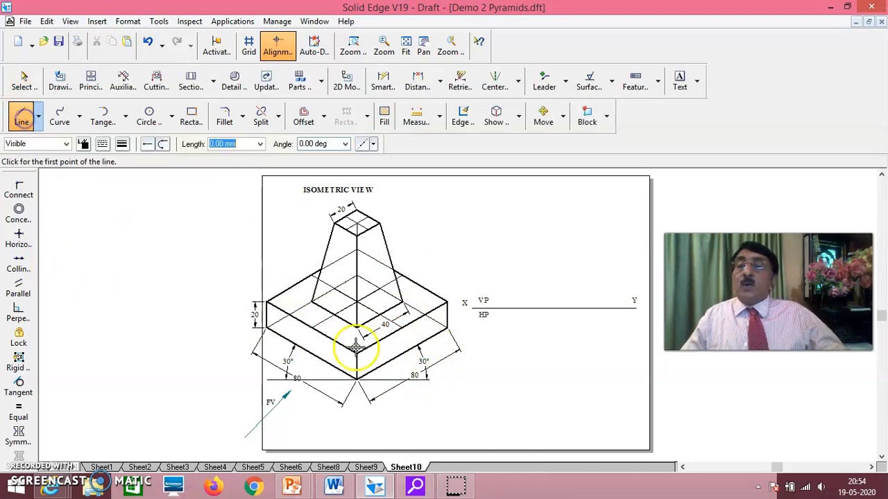
click(500, 310)
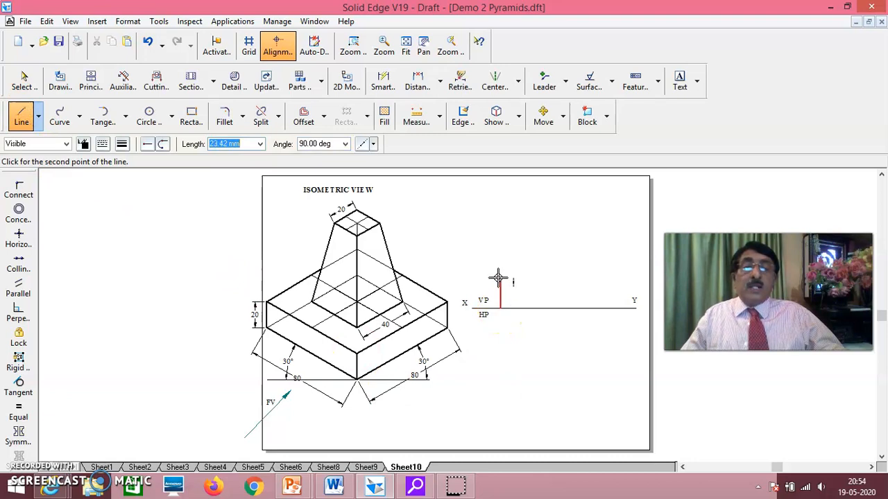
click(500, 279)
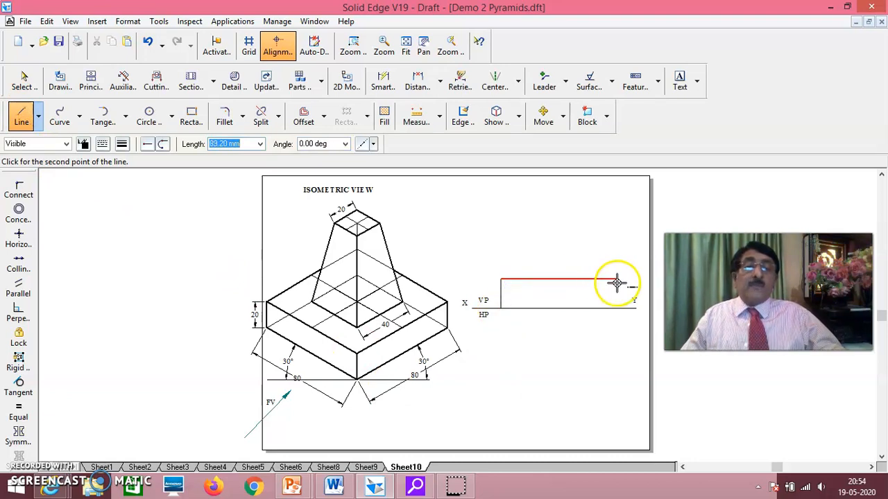
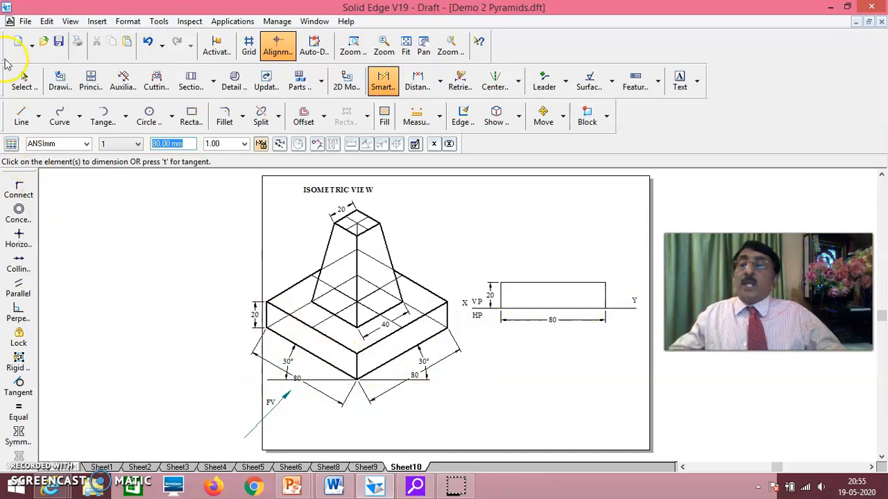
Step: Select the edges of the slab's front-view rectangle and set their line width to 0.50 mm
click(23, 83)
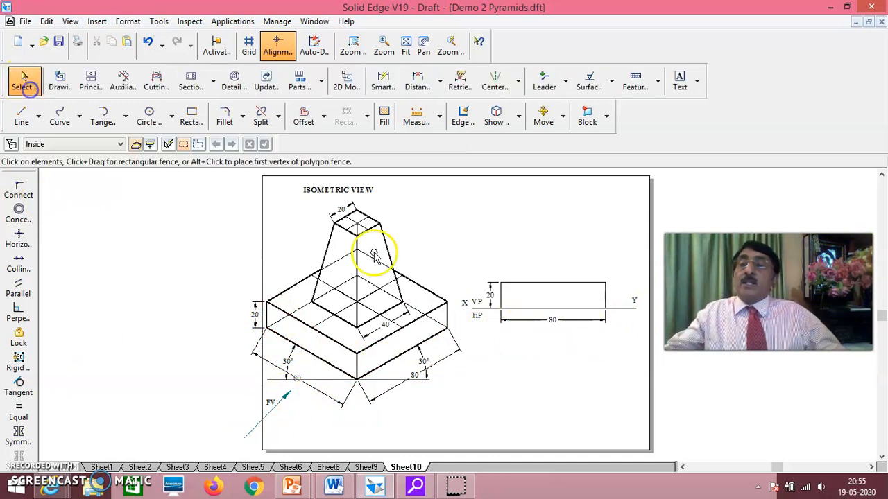
click(534, 283)
click(497, 298)
click(532, 310)
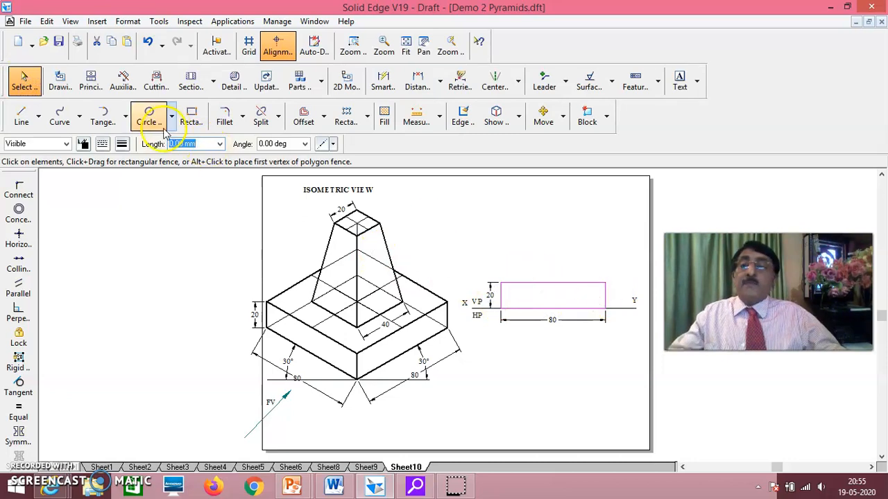
click(122, 143)
click(134, 196)
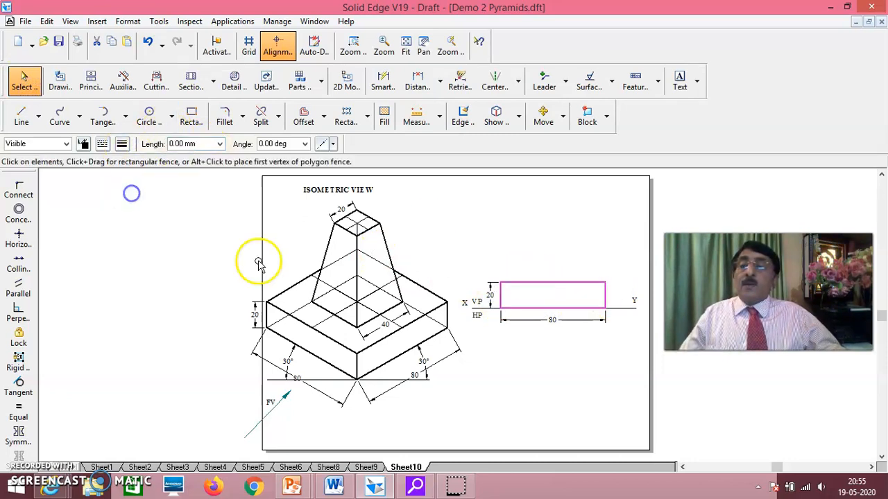
click(504, 343)
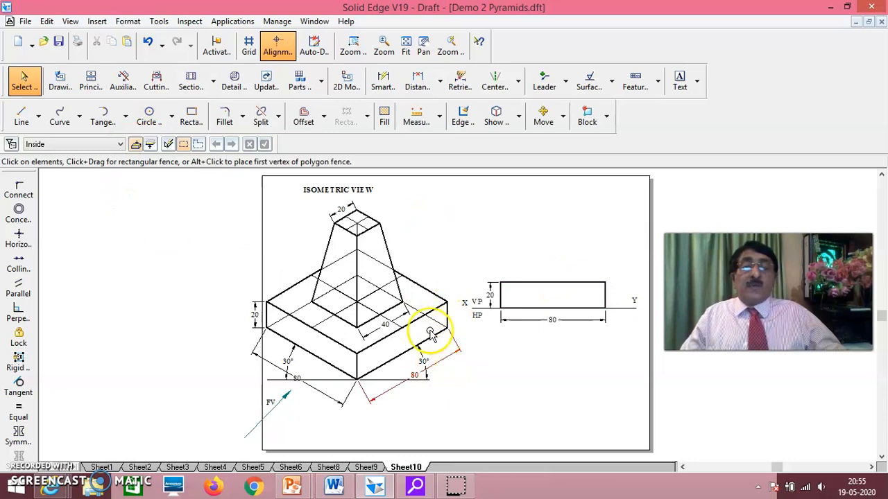
Step: Using 0.13 mm lines, draw projectors about 27 mm down from the front view's base corners, joined by an 80 mm horizontal line
click(24, 120)
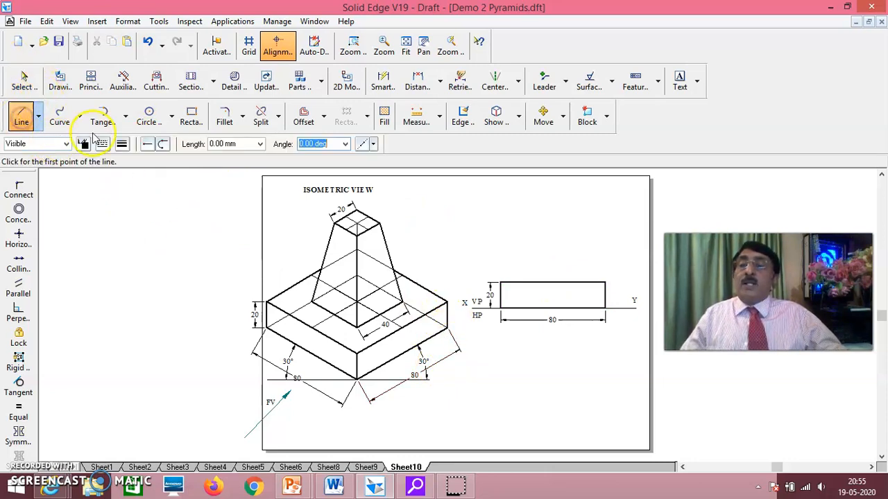
click(120, 143)
click(150, 184)
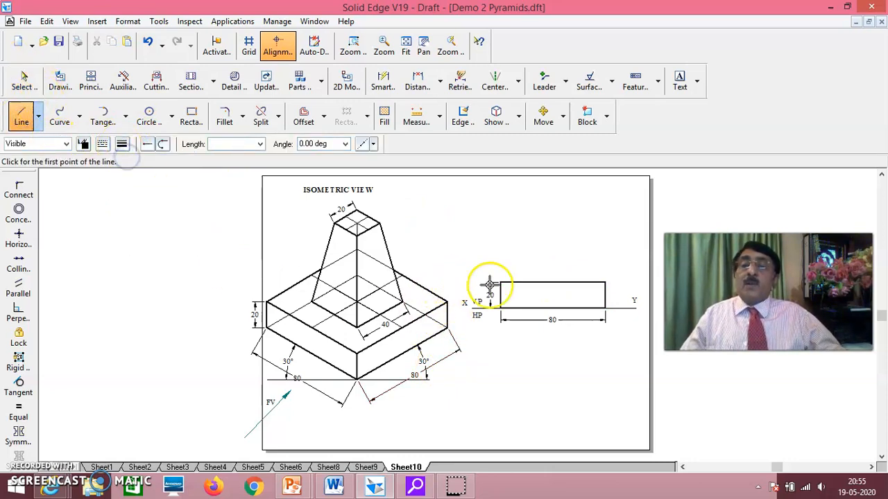
click(500, 307)
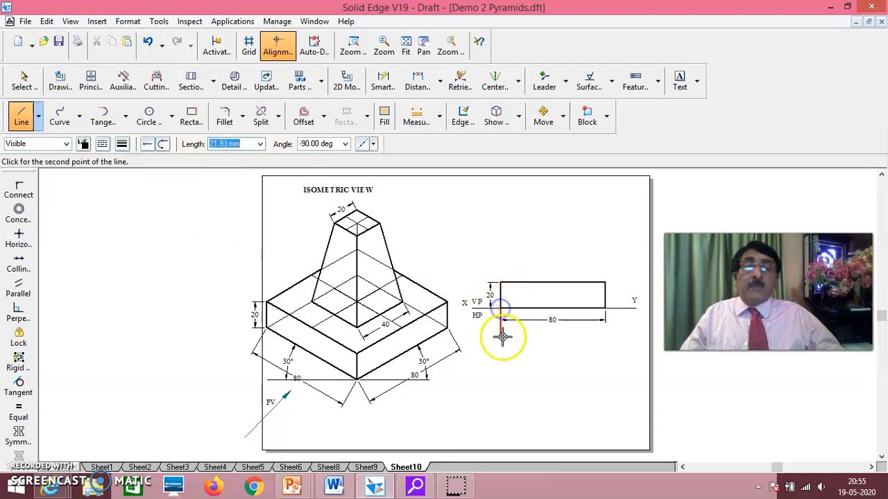
click(500, 342)
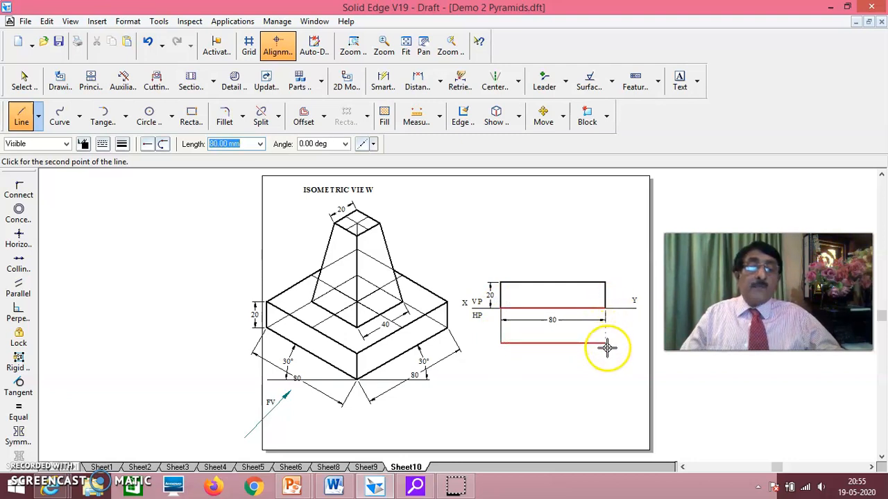
click(606, 343)
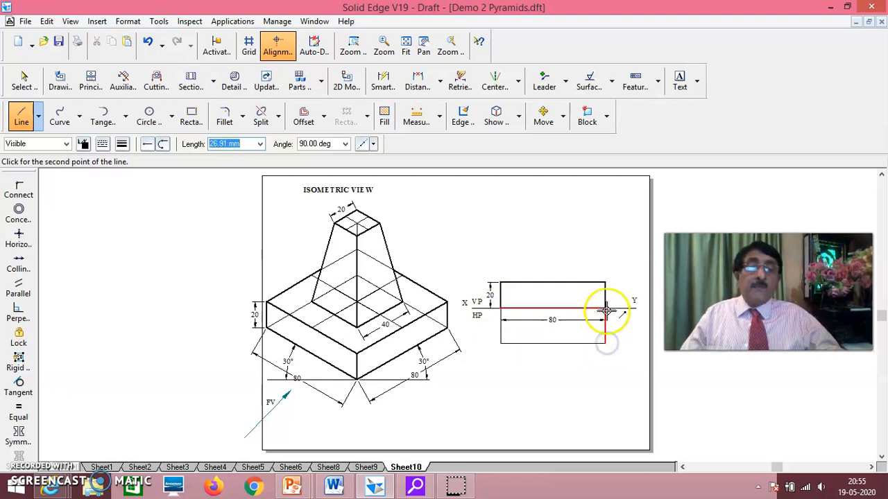
right_click(628, 321)
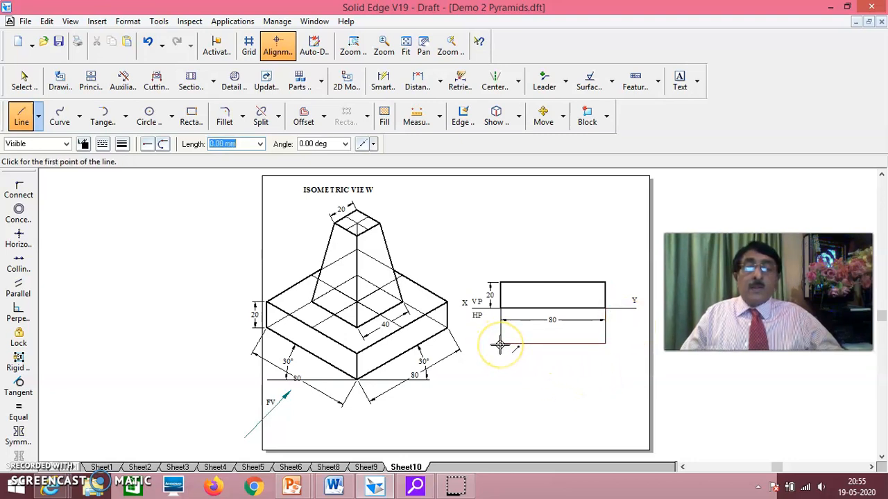
Step: Draw the slab's 80 mm top-view square downward from the horizontal line joining the projectors
drag(500, 344, 502, 420)
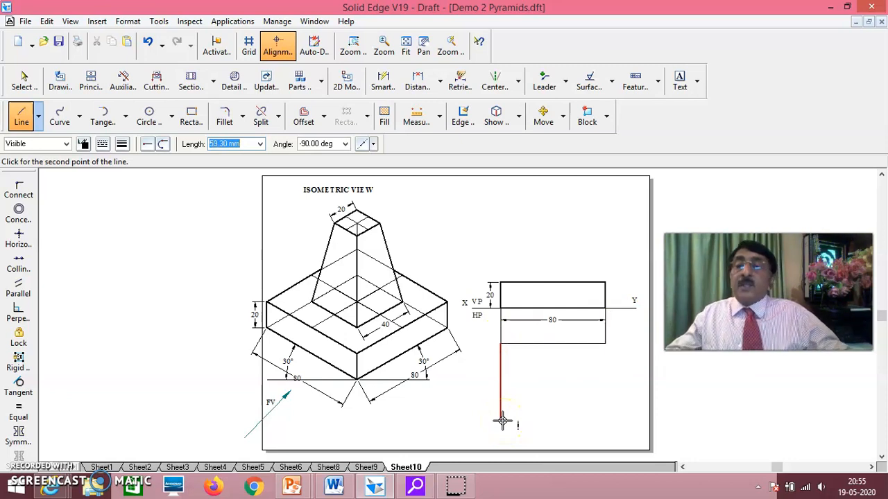
text(80)
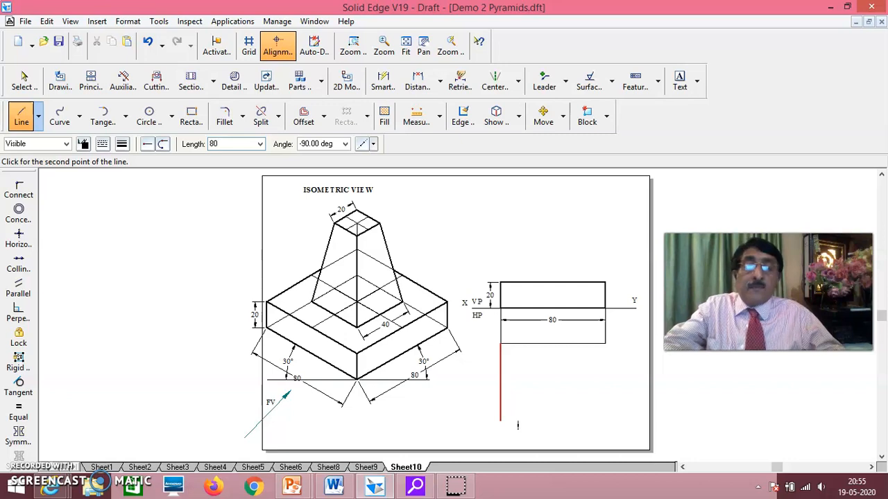
click(501, 435)
click(501, 435)
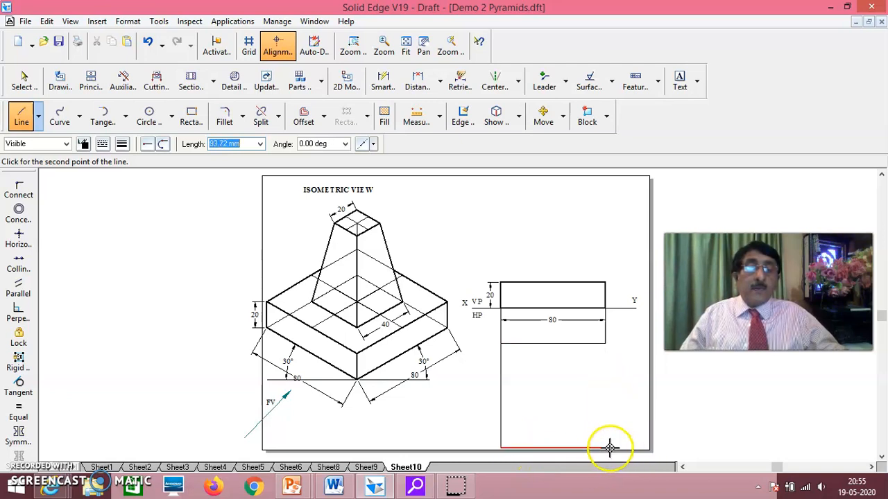
click(606, 447)
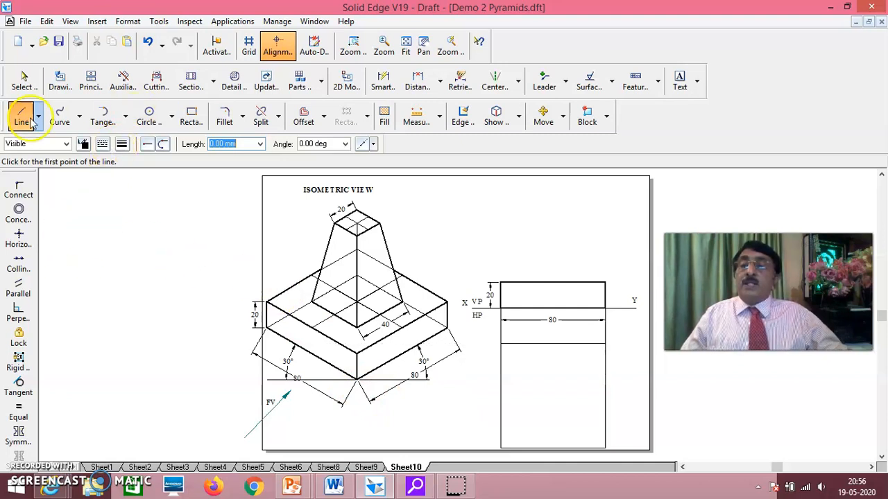
Step: Select all four edges of the top-view square and give them a thicker line width
click(22, 81)
click(541, 345)
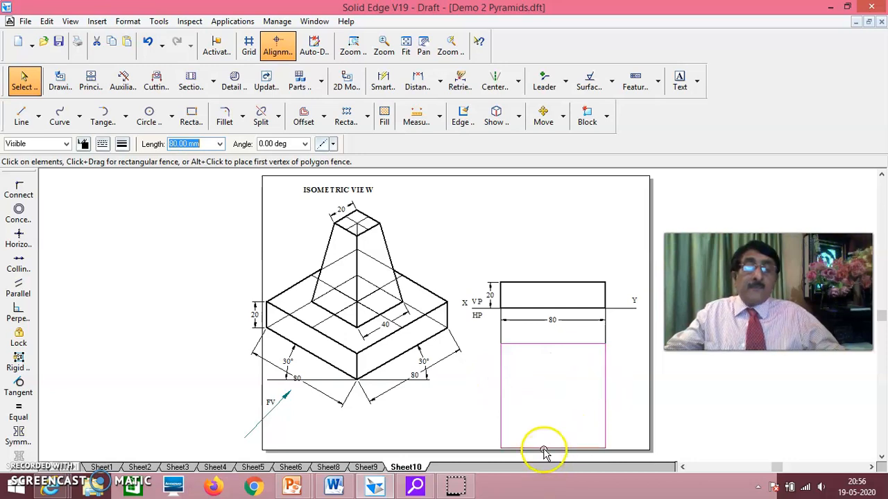
click(122, 143)
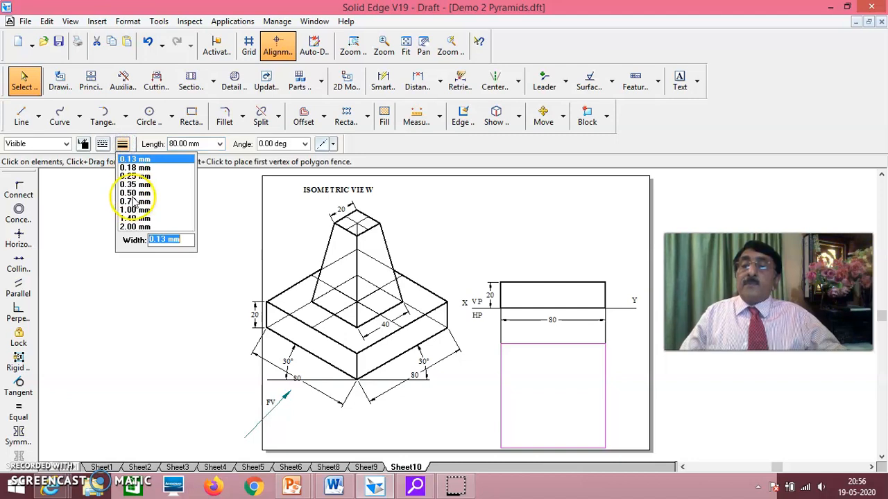
click(134, 201)
click(127, 273)
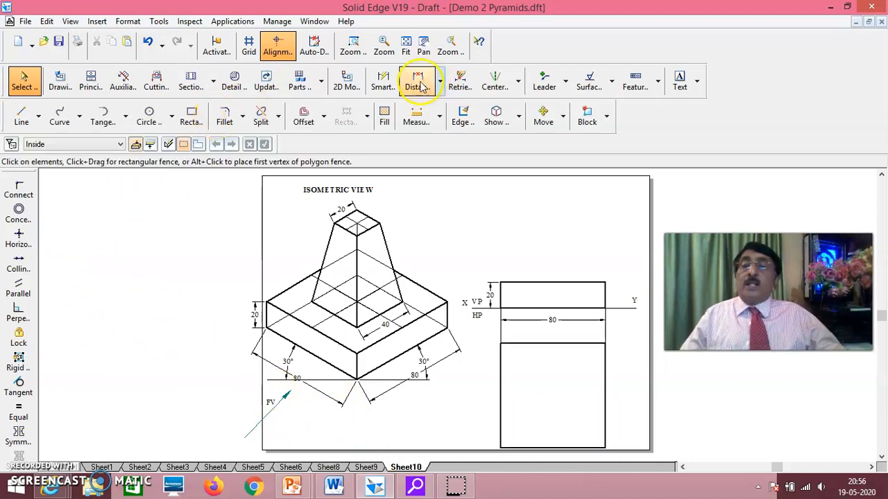
Step: Dimension the left vertical edge of the top-view square, placing the dimension outside the square
click(380, 80)
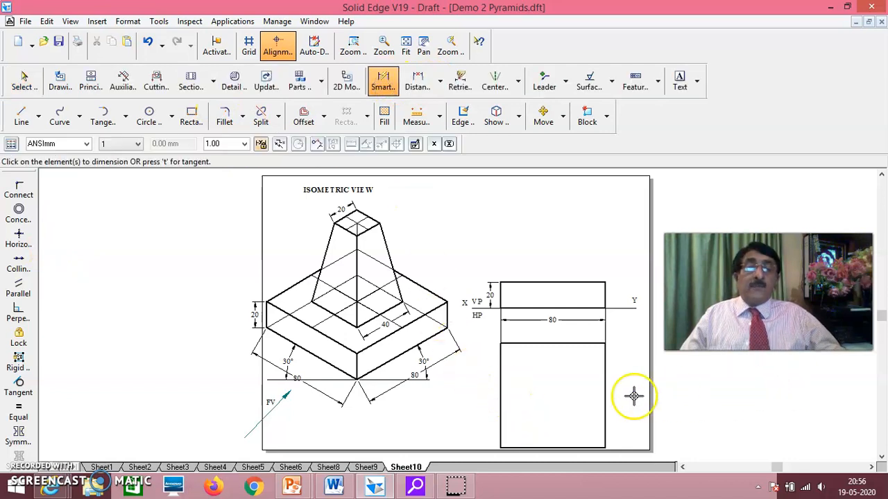
click(500, 395)
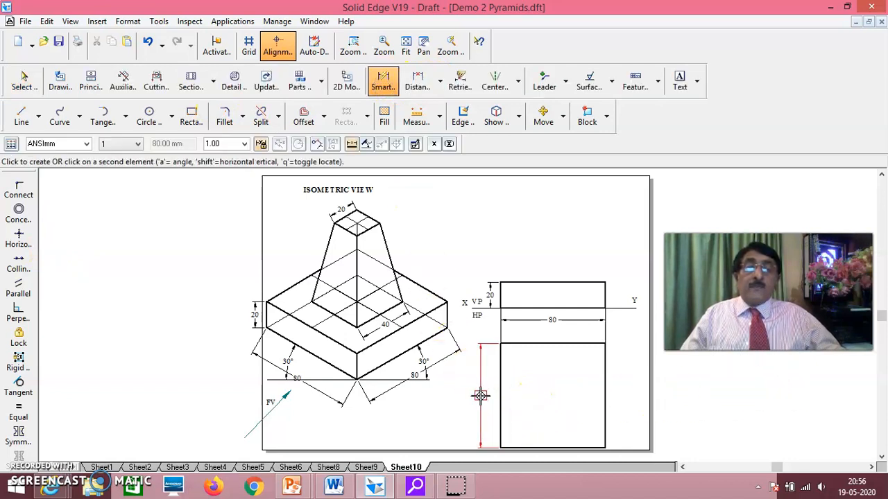
click(481, 395)
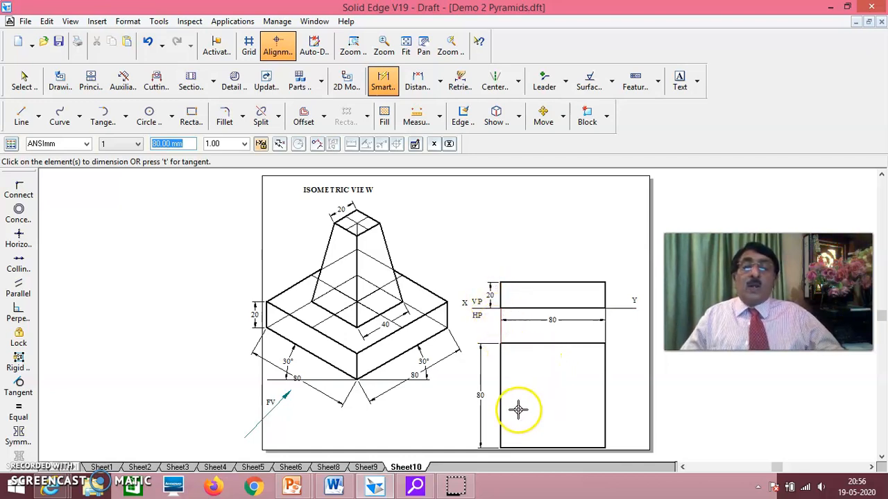
Step: Move the front view's horizontal width dimension slightly lower, midway between the front and top views
click(22, 82)
click(540, 323)
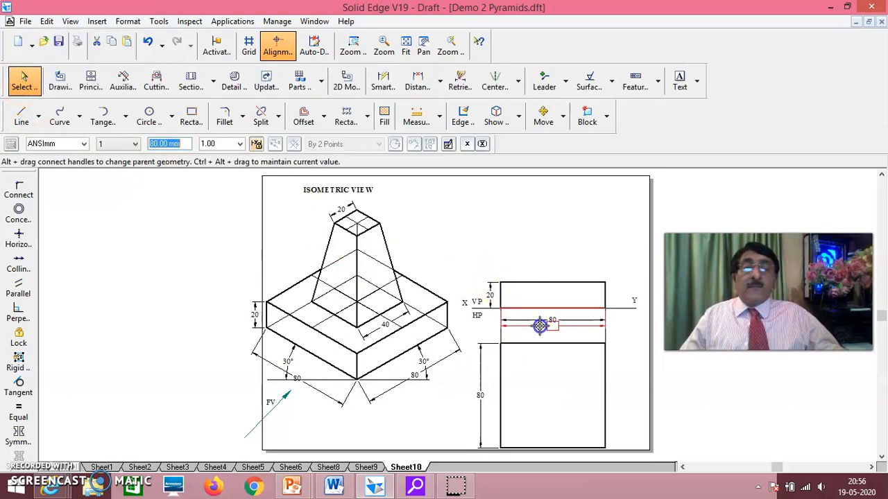
click(631, 350)
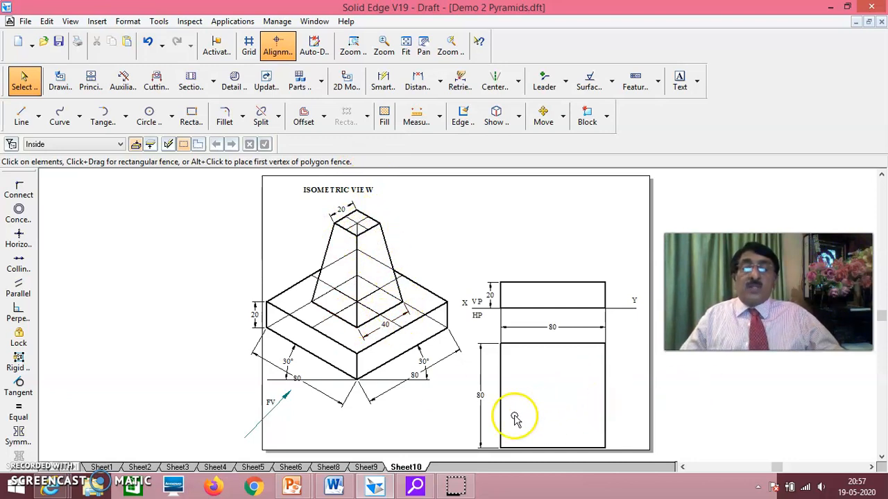
Step: Draw horizontal and vertical centre lines through the top-view square, joining the midpoints of its opposite edges
click(20, 119)
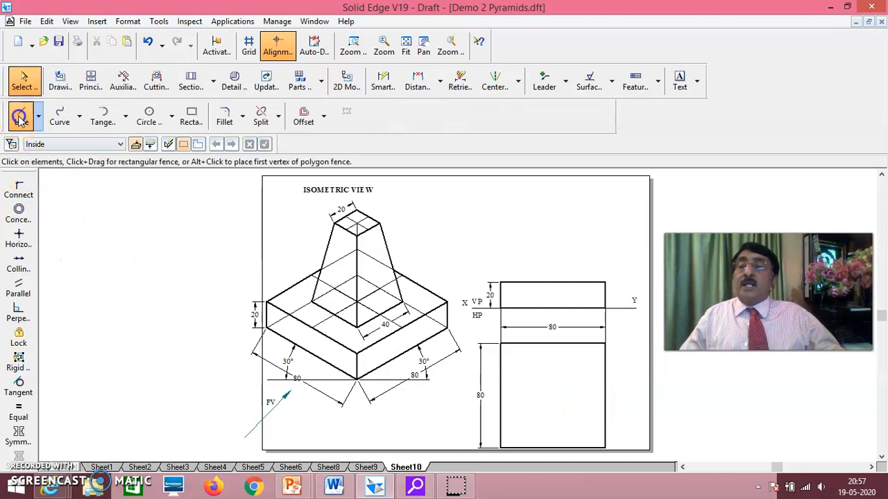
click(500, 395)
click(605, 395)
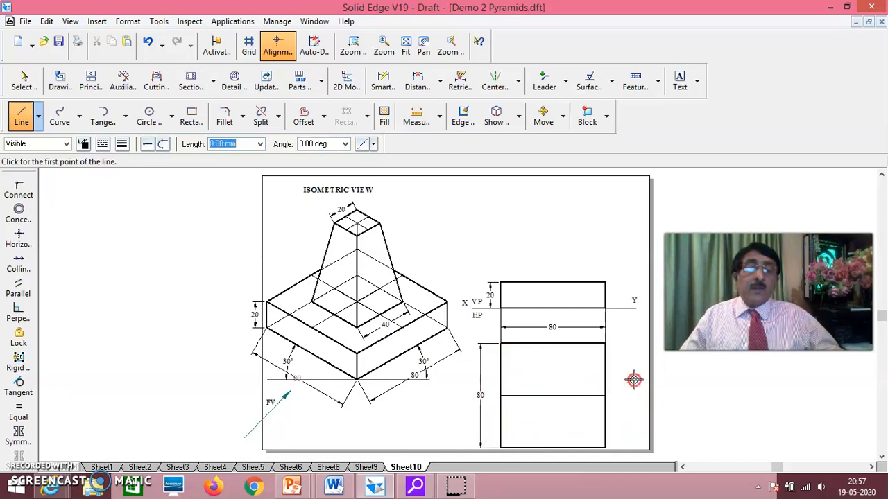
click(552, 343)
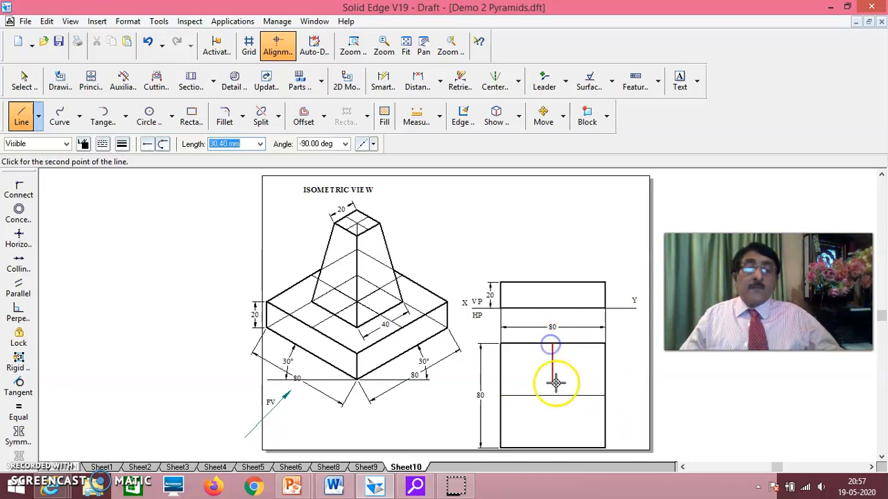
click(552, 447)
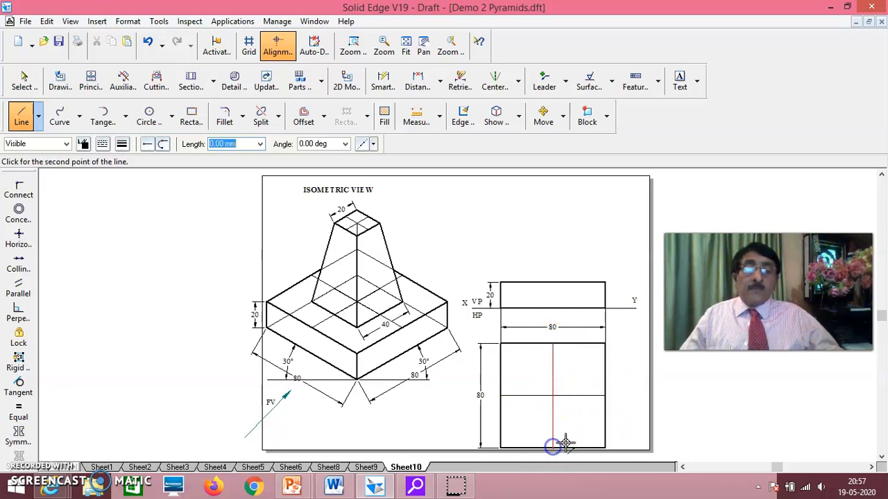
right_click(703, 406)
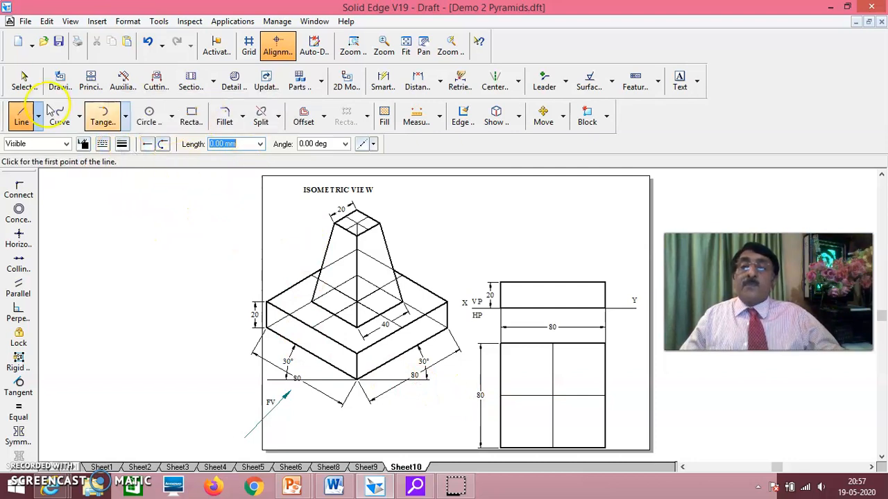
Step: Sketch the frustum's base as a smaller closed square around the centre-line intersection in the top view
click(24, 121)
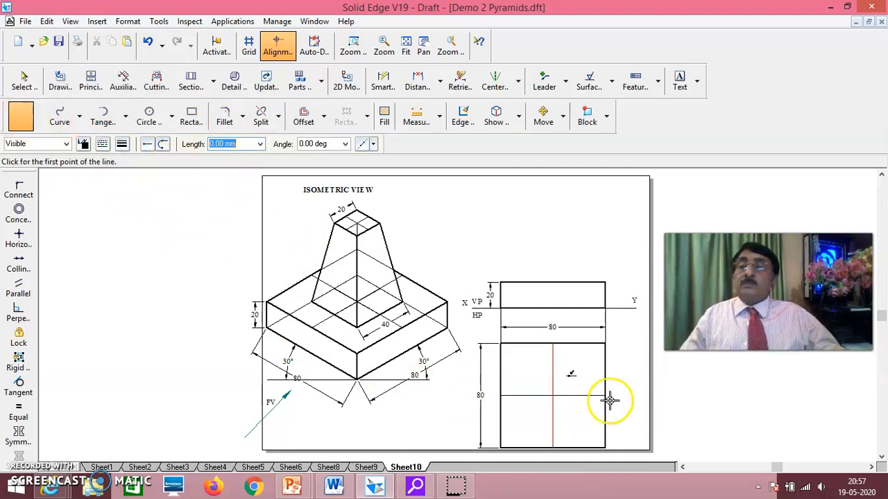
click(525, 369)
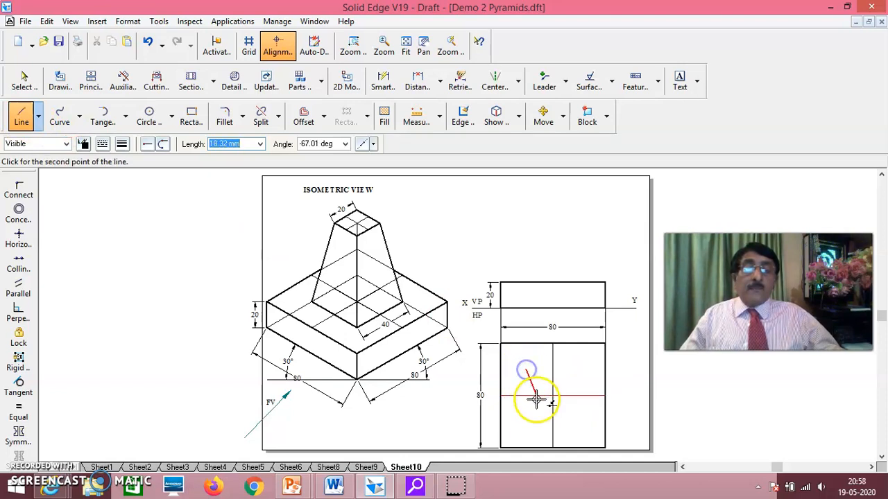
click(527, 419)
click(580, 419)
click(579, 371)
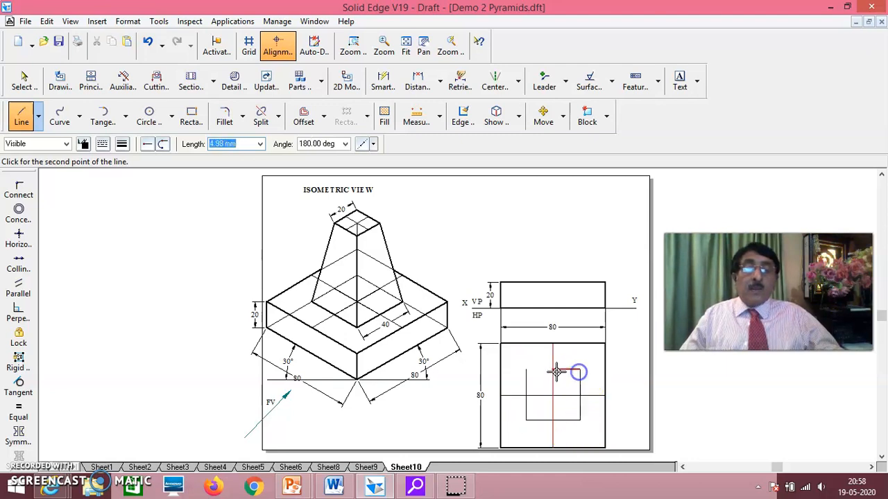
click(526, 371)
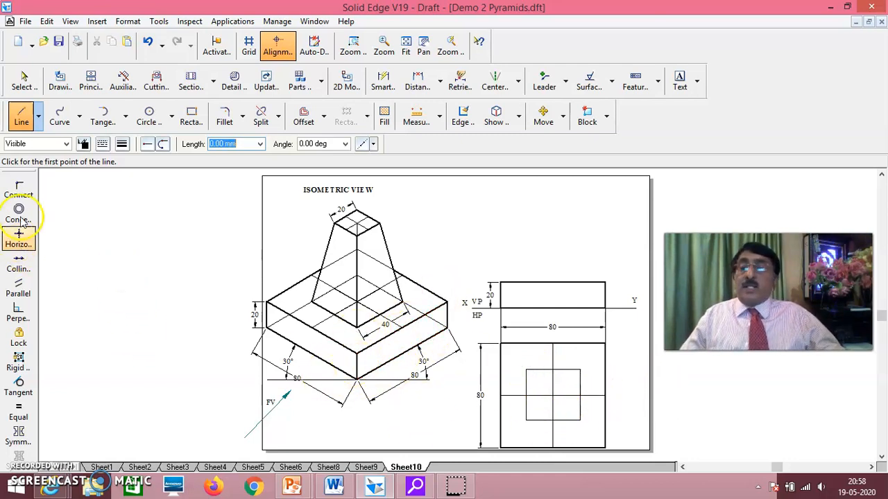
Step: Dimension the lower edge of the inner square in the top view and set its length to 40 mm
click(382, 82)
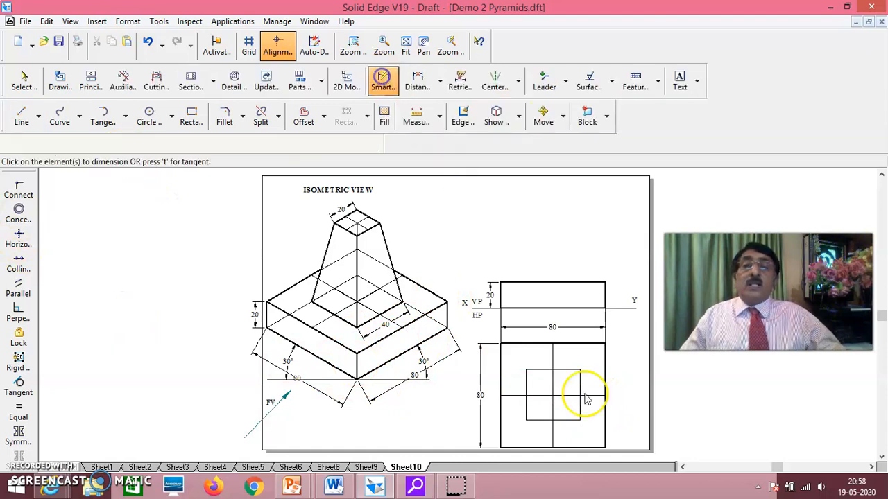
click(566, 420)
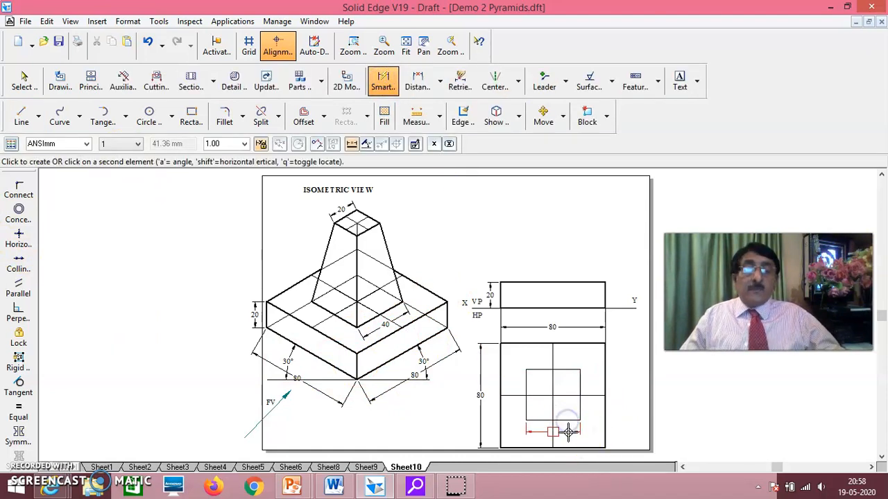
click(569, 435)
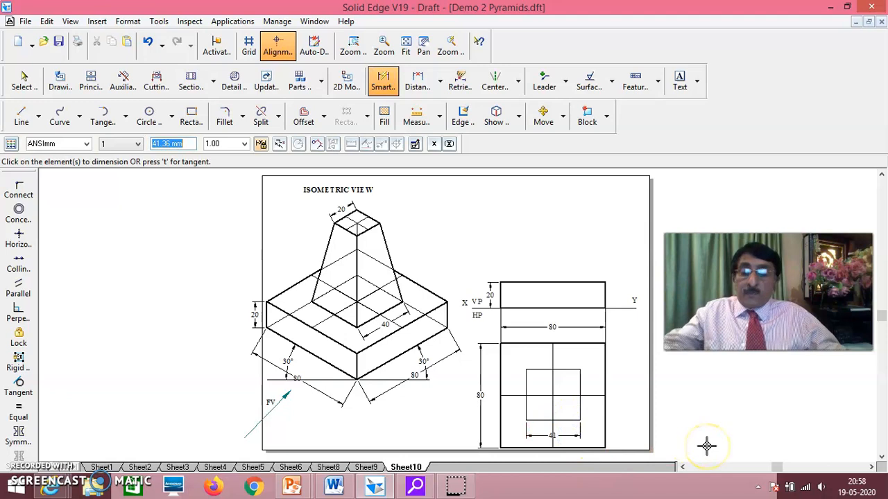
text(4)
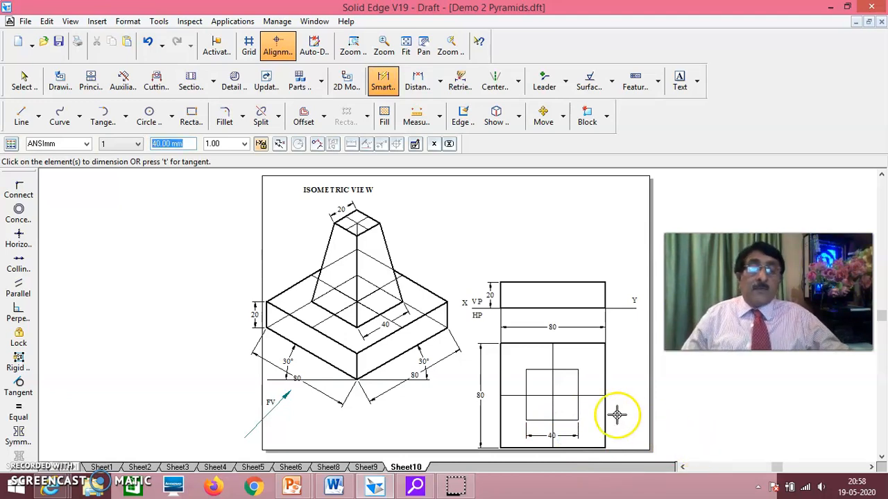
Step: Dimension the inner square's right vertical edge, placing the dimension between the inner and outer squares
click(579, 391)
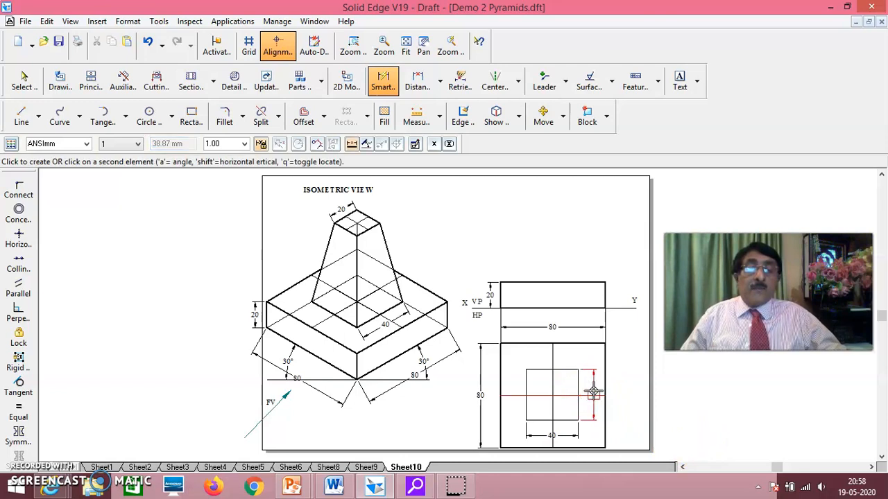
click(593, 394)
right_click(589, 384)
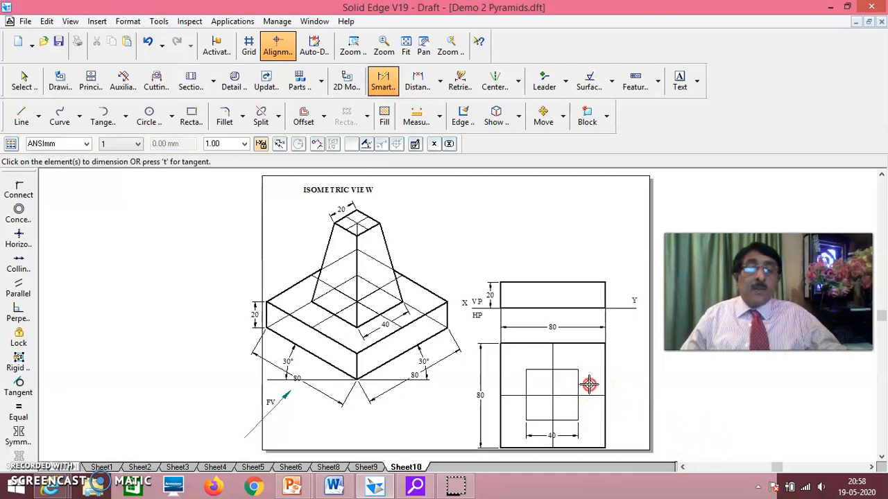
click(578, 391)
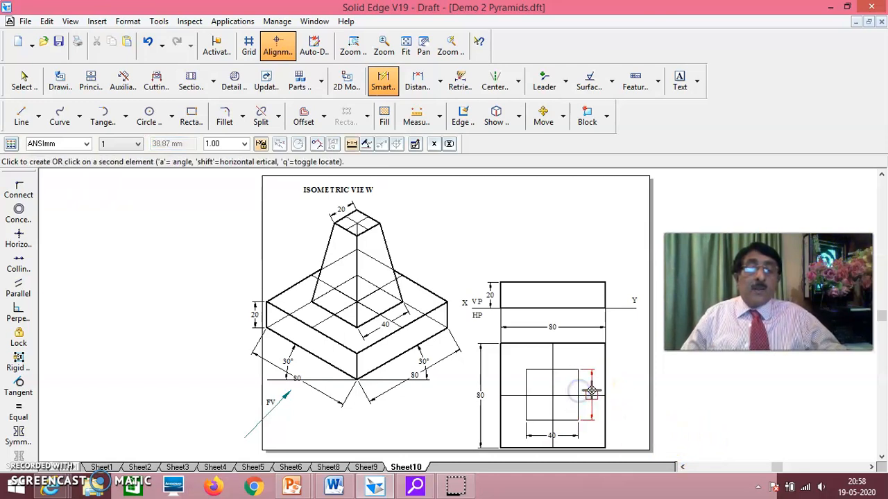
click(591, 392)
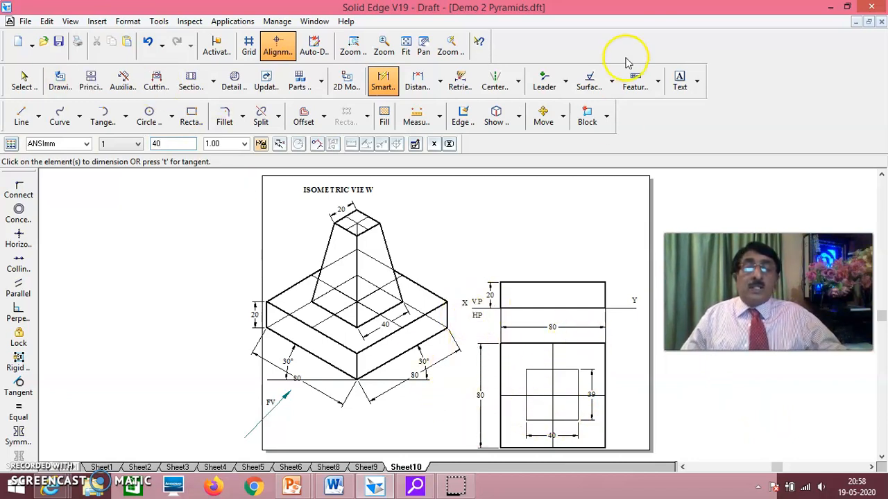
Step: Move the front and top views together with the XY reference line and its labels straight up the sheet
click(544, 118)
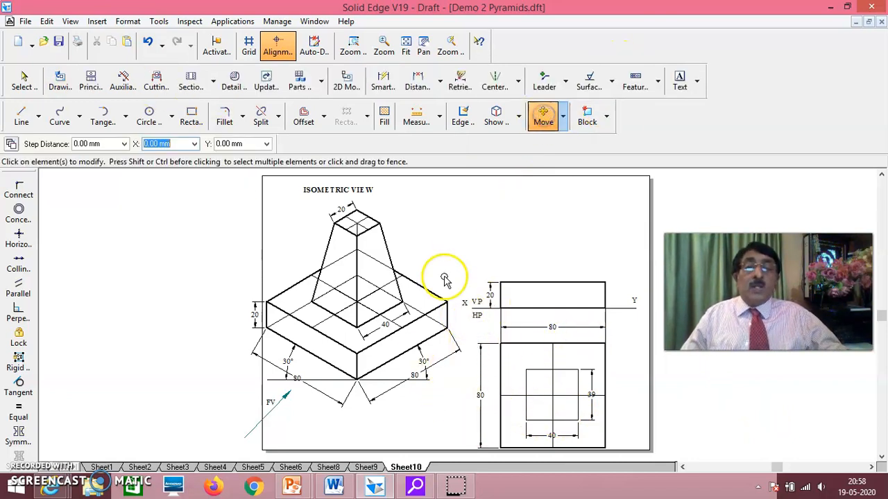
drag(461, 396, 641, 456)
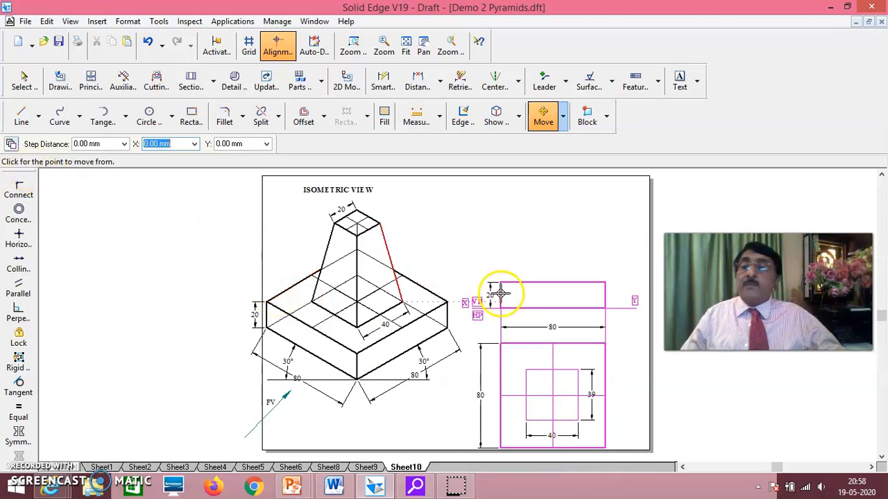
click(635, 309)
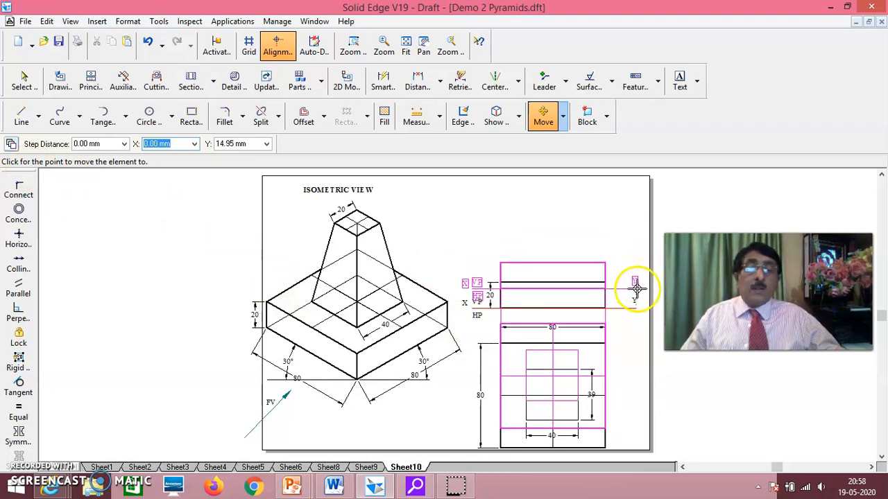
click(637, 294)
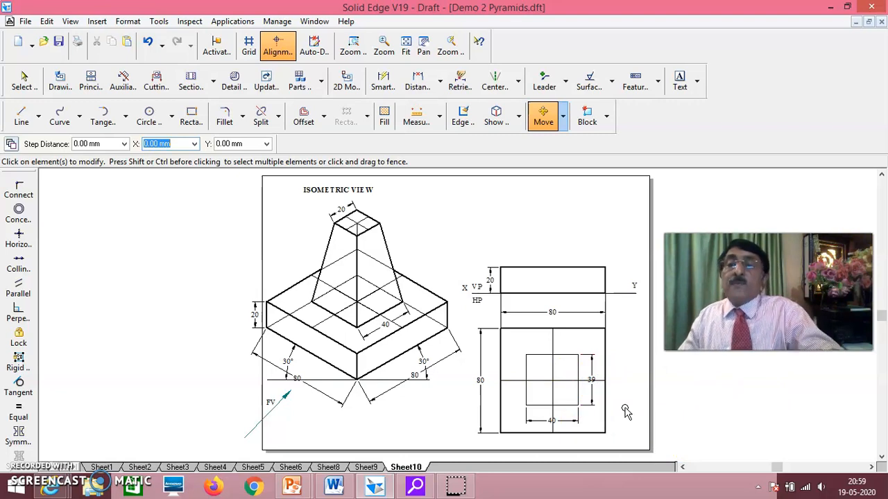
key(Escape)
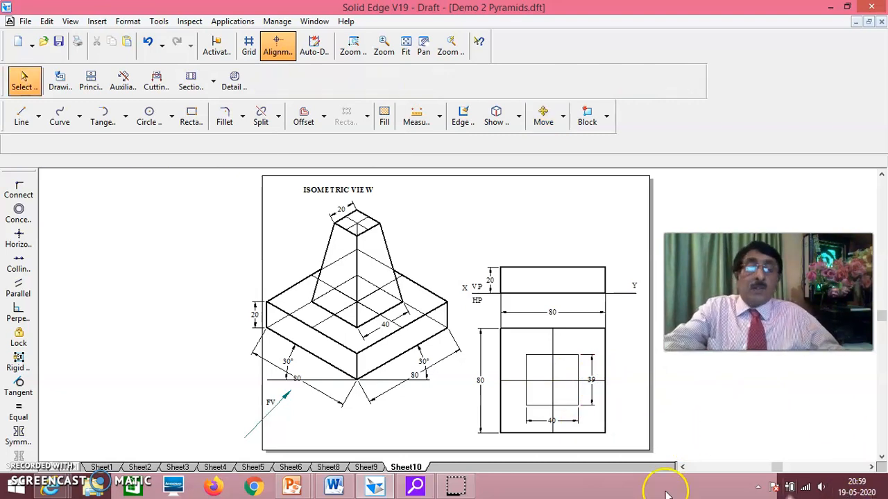
Step: Set the inner square's vertical dimension to 40 mm
click(594, 389)
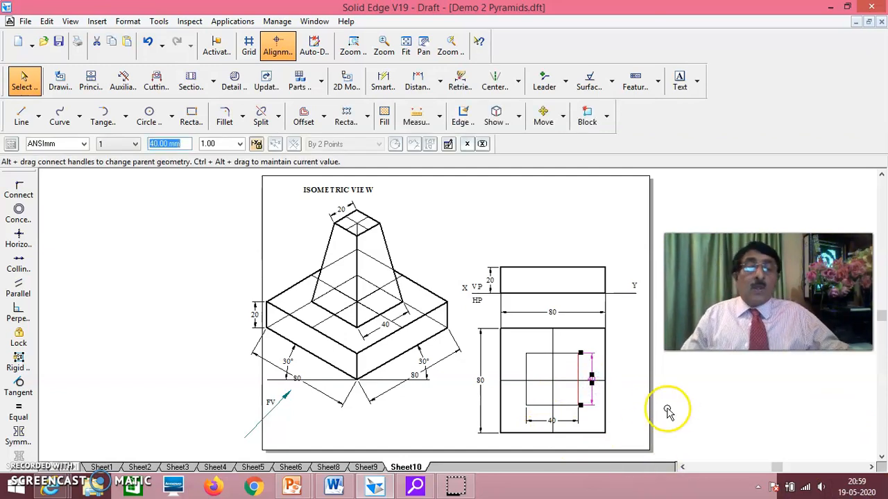
click(639, 411)
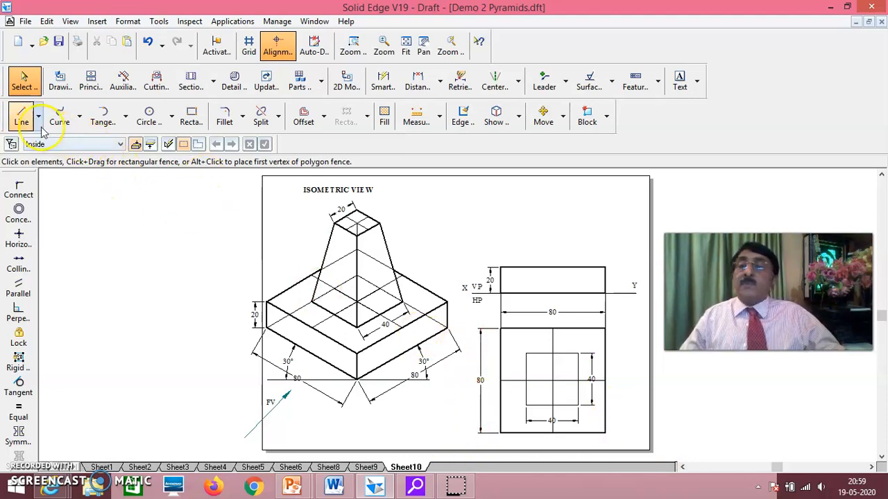
Step: Dimension the inner square's upper edge from the horizontal centre line and set the distance to 20 mm
click(382, 80)
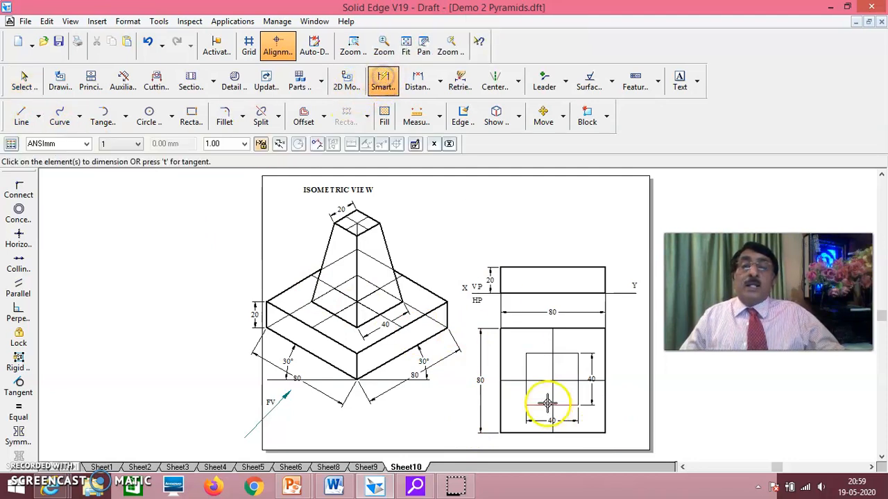
click(538, 378)
click(540, 353)
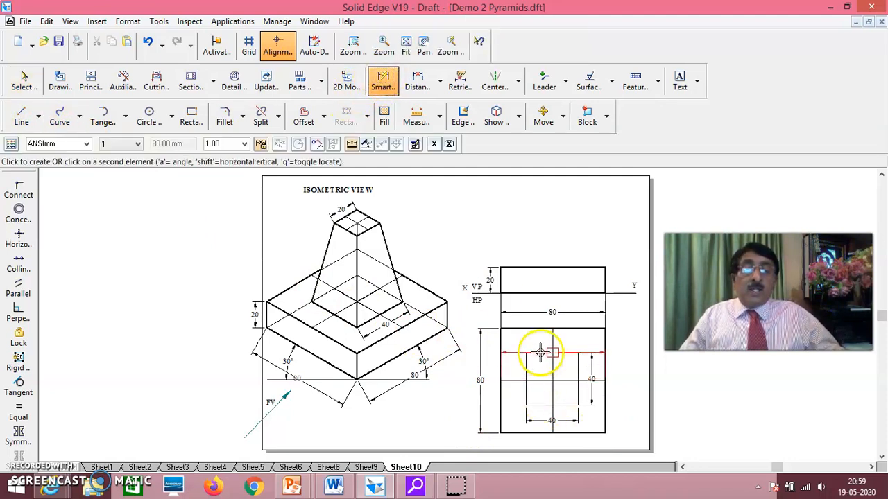
click(540, 353)
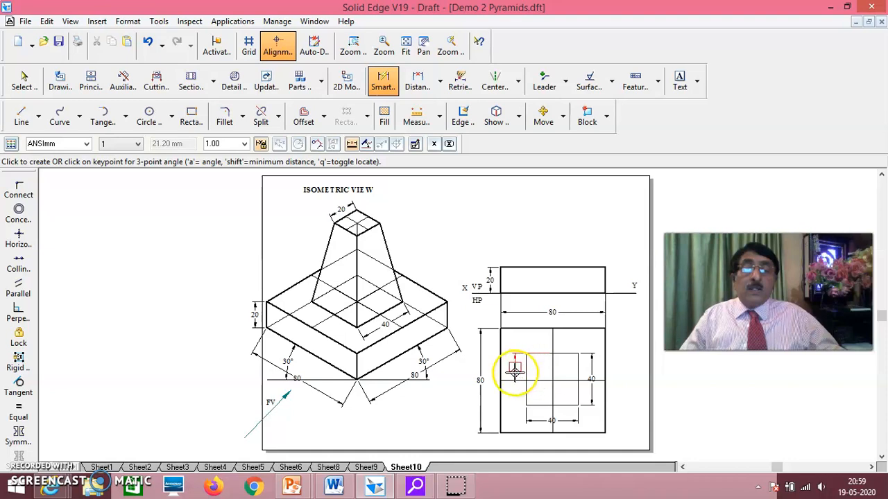
click(514, 371)
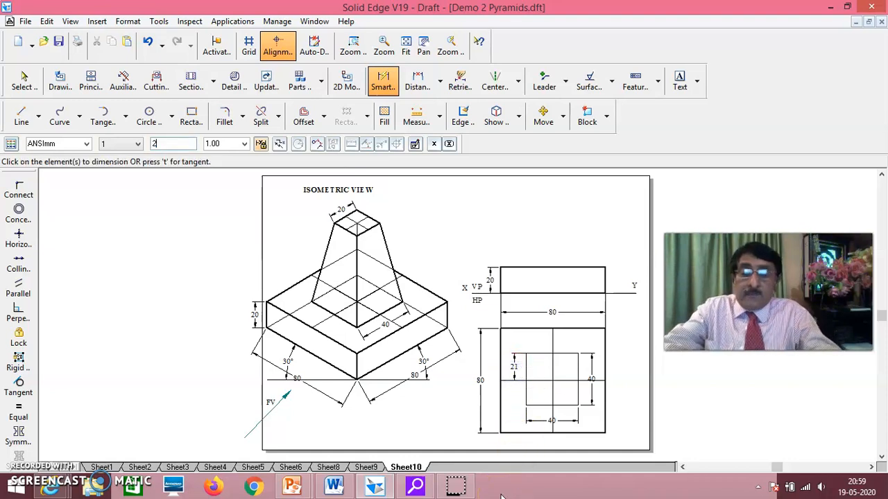
key(Return)
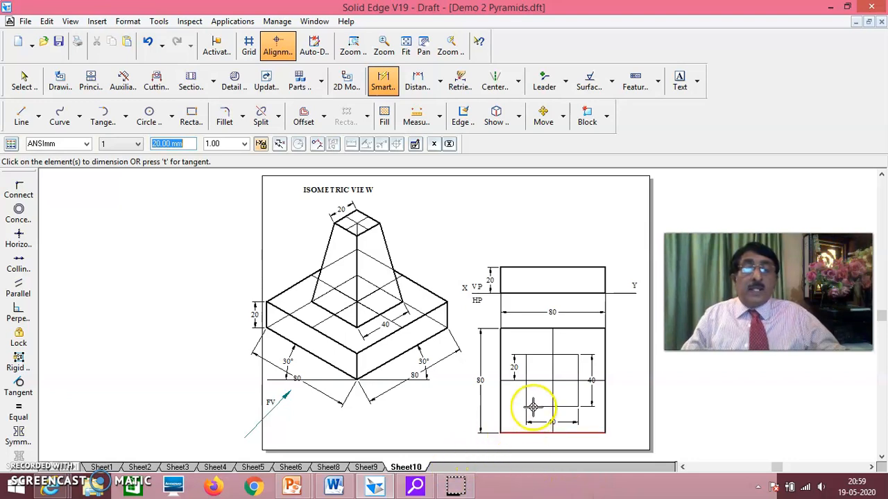
Step: Dimension the inner square's left edge from the vertical centre line and set the distance to 20 mm
click(526, 366)
click(552, 362)
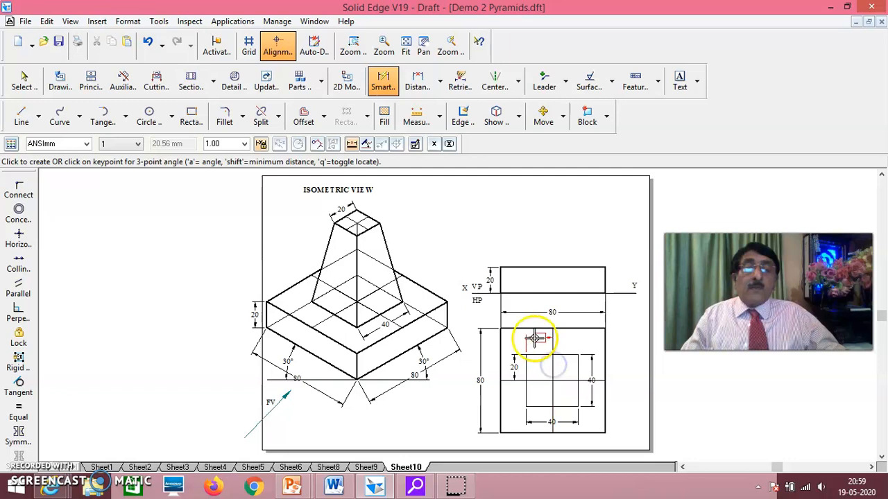
click(540, 343)
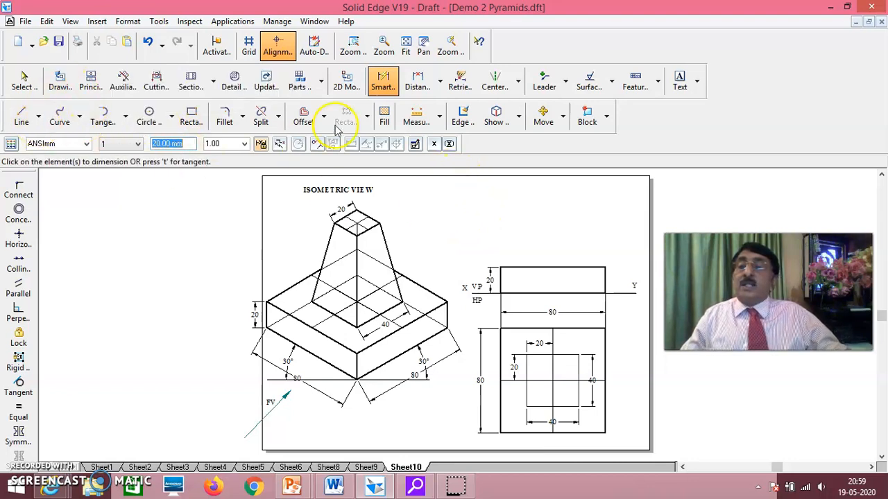
Step: Draw a closed rectangle with 20 mm vertical sides in the empty space above the front view
click(22, 115)
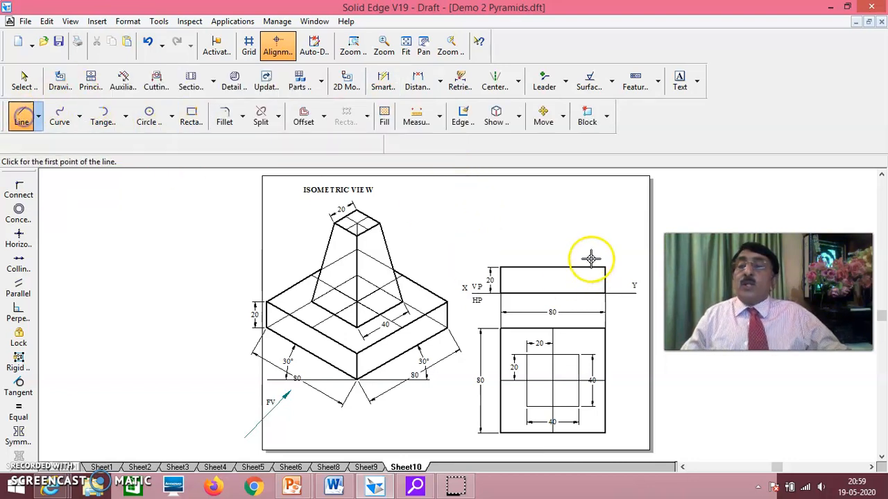
click(522, 195)
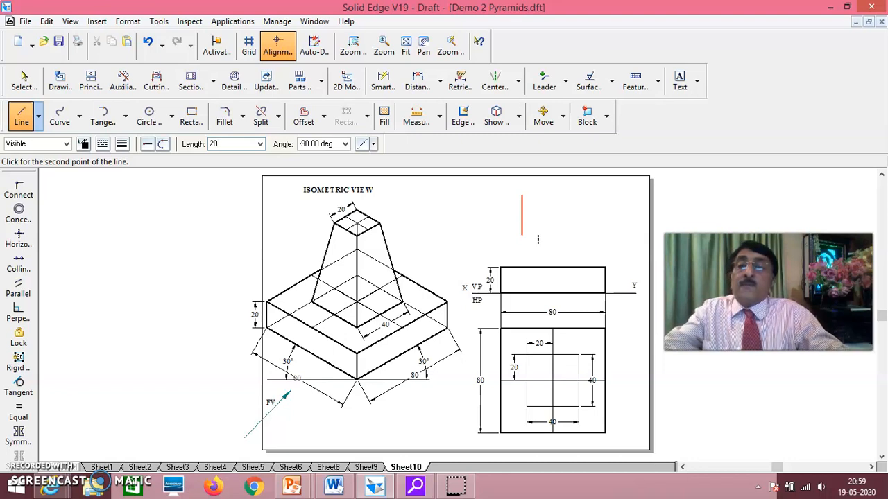
key(Tab)
click(521, 235)
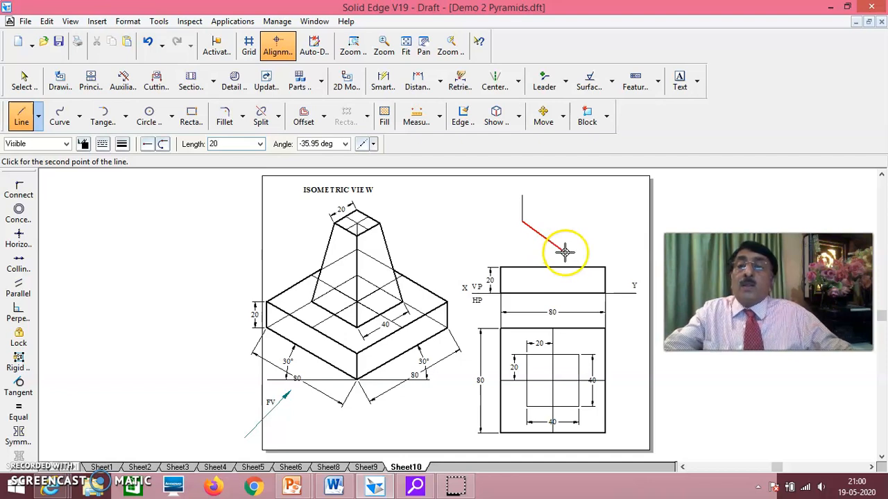
click(558, 220)
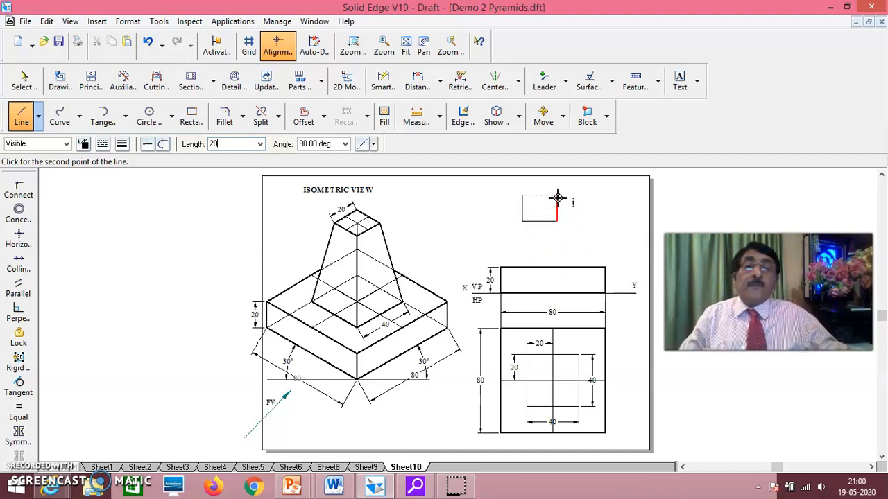
click(557, 197)
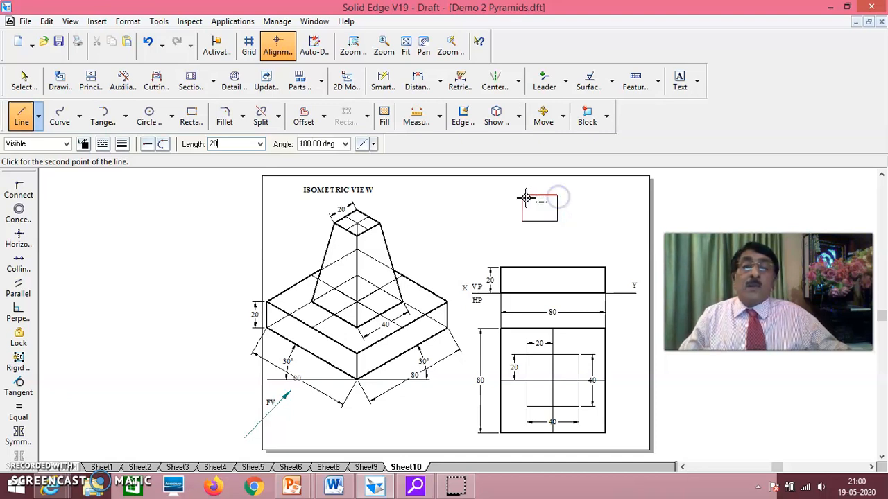
click(520, 198)
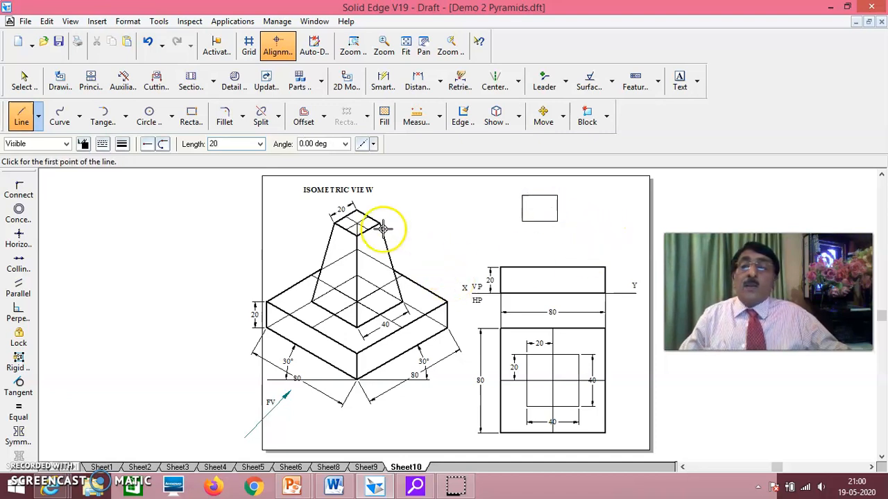
Step: Set the lower edge of the small rectangle above the front view to 20 mm, making it a square
click(23, 80)
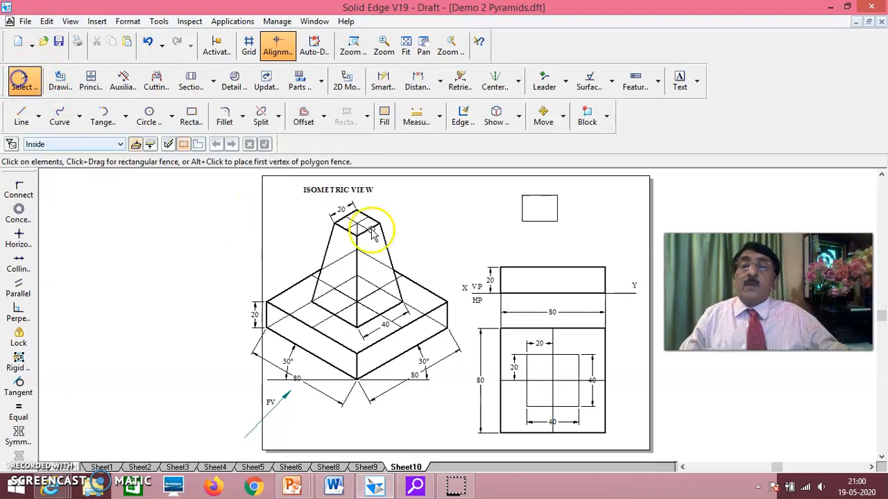
click(521, 215)
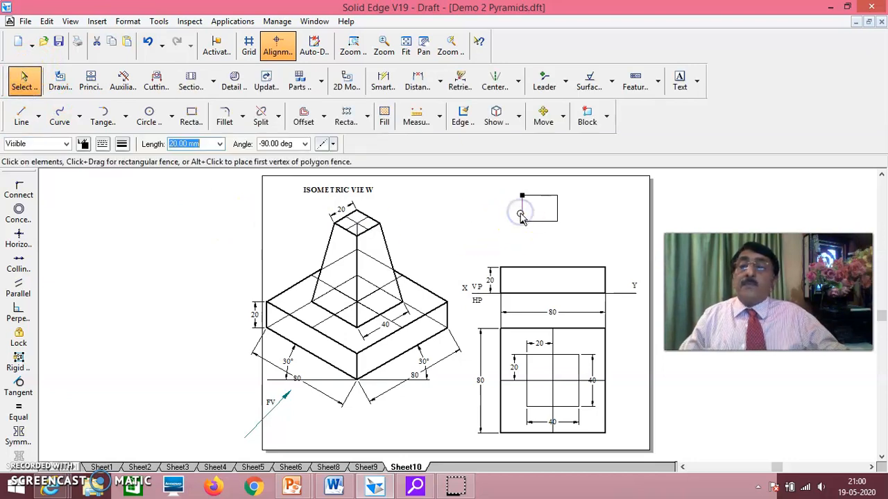
click(537, 223)
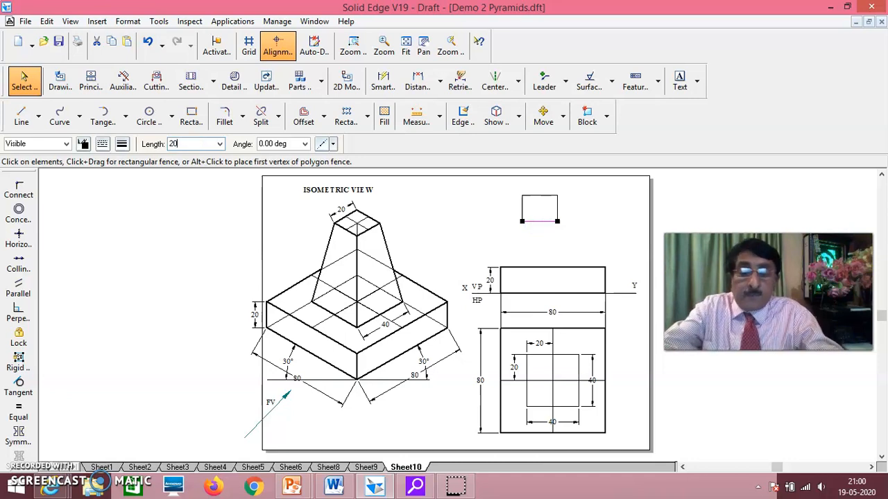
click(570, 226)
click(549, 215)
click(631, 226)
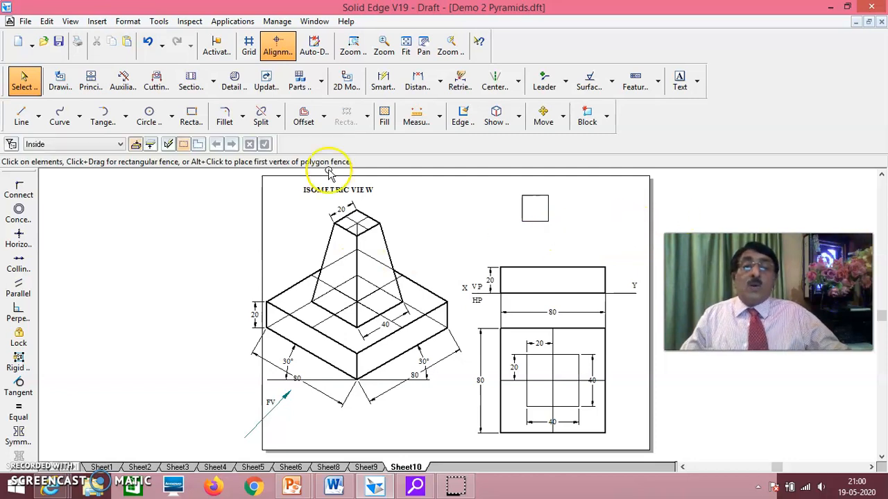
Step: Draw horizontal and vertical centre lines through the 20 mm square, joining the midpoints of its opposite edges
click(22, 120)
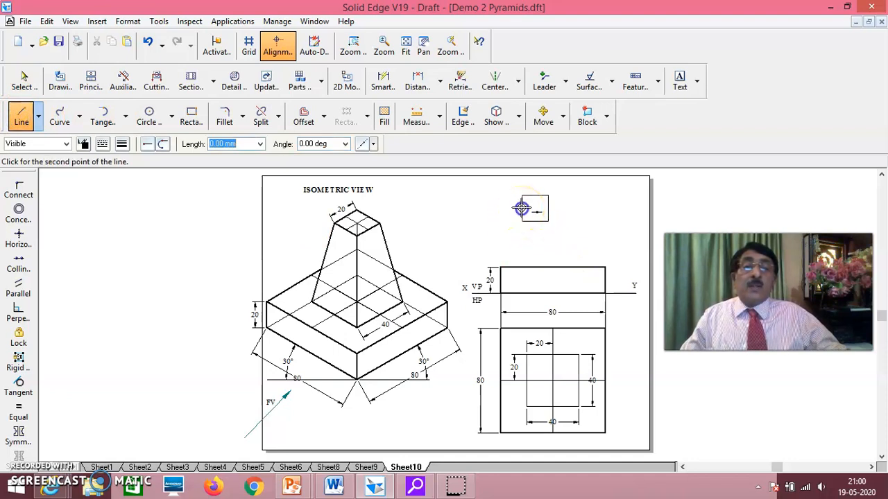
click(534, 199)
click(534, 196)
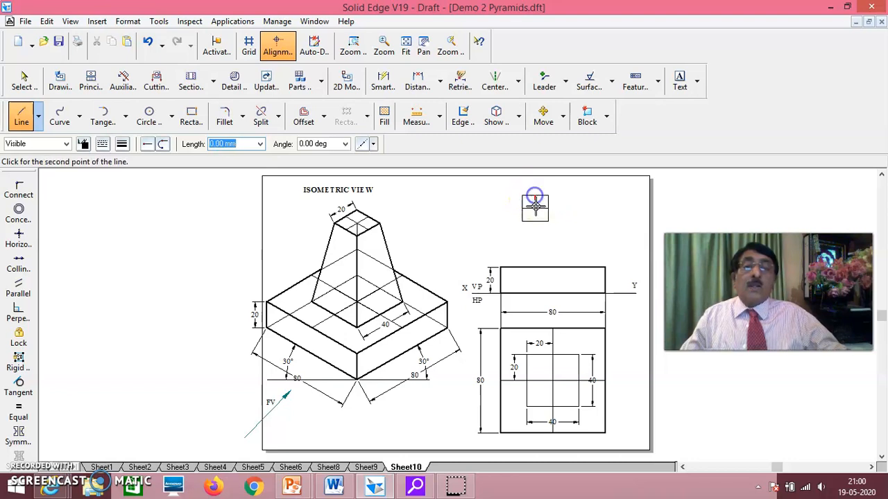
click(620, 210)
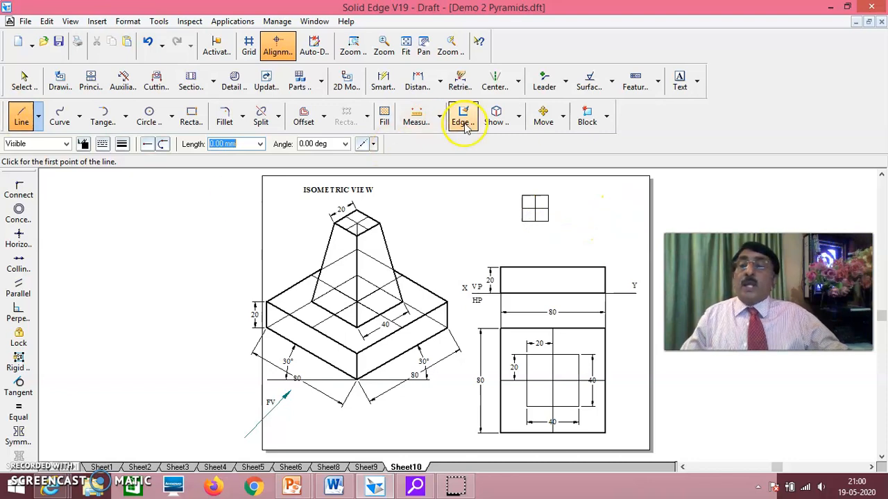
Step: Move the 20 mm square with its centre lines from its centre onto the centre of the top view
click(543, 117)
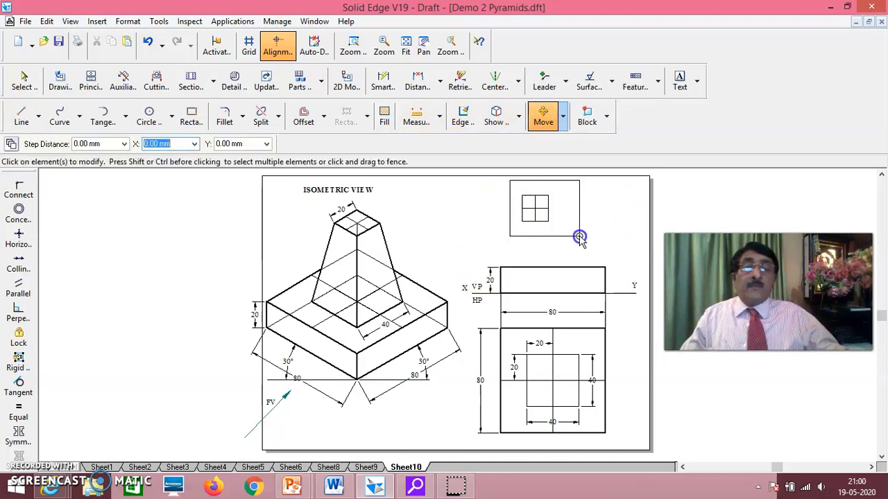
drag(579, 237, 579, 238)
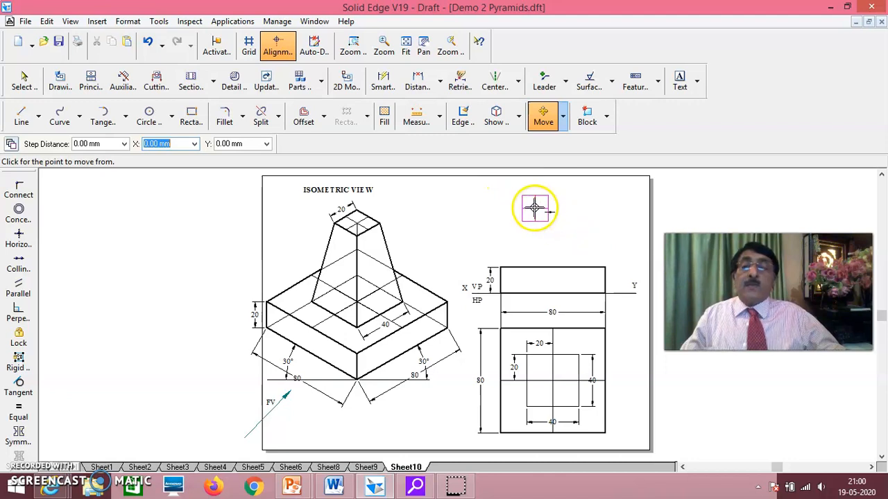
drag(534, 208, 552, 380)
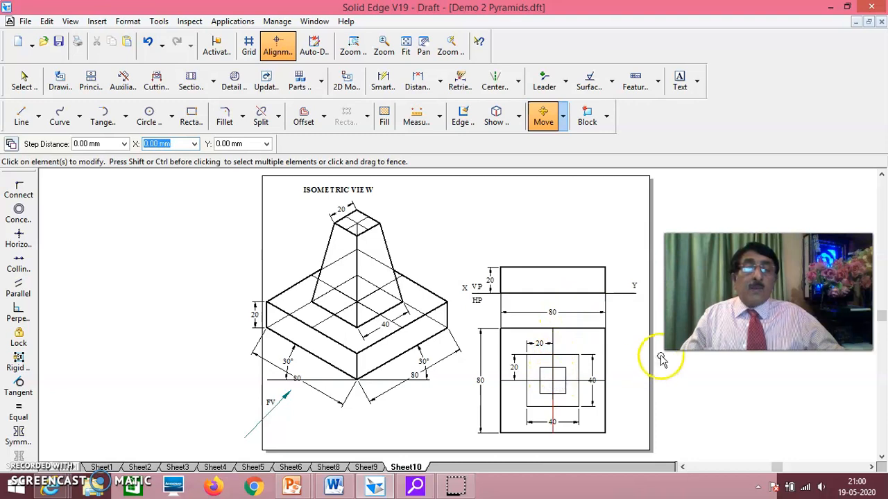
key(Escape)
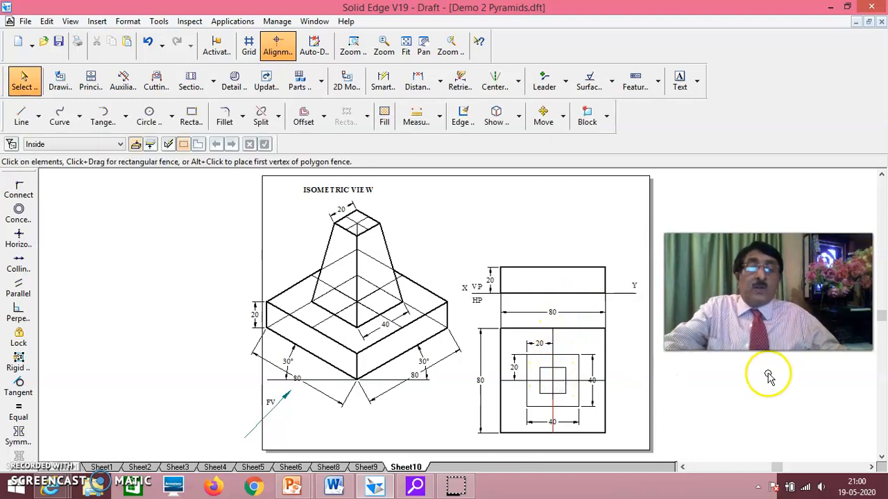
Step: Set the line width of all four edges of the 40 mm square in the top view to 0.50 mm
click(564, 355)
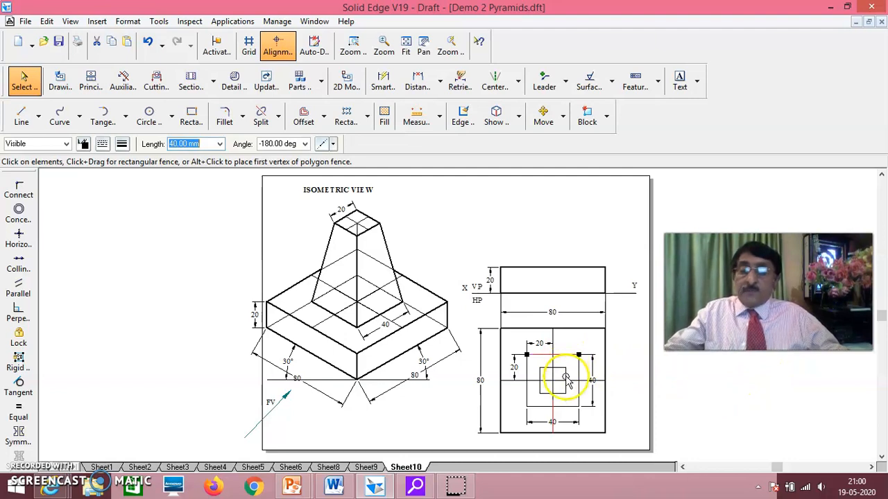
ctrl+click(567, 407)
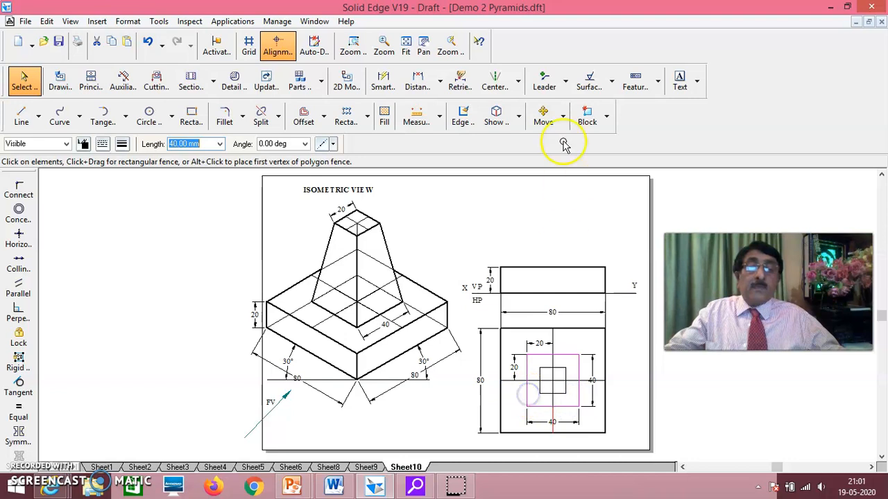
click(122, 145)
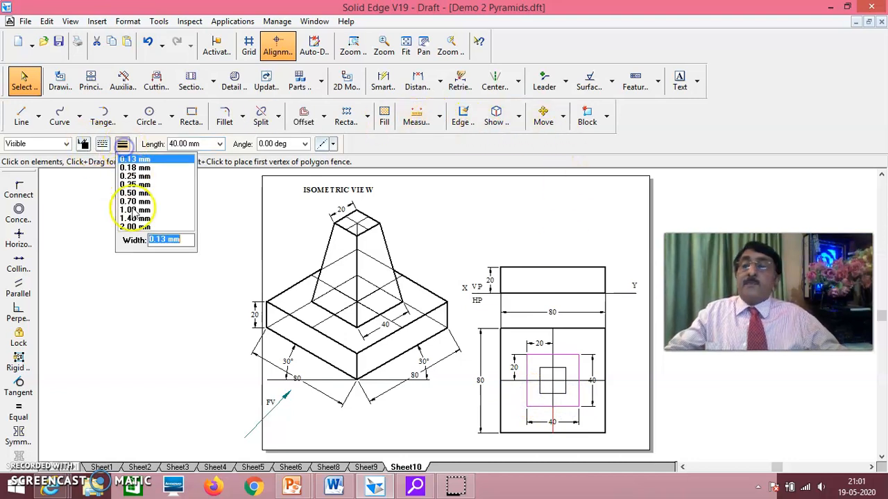
click(130, 193)
click(139, 315)
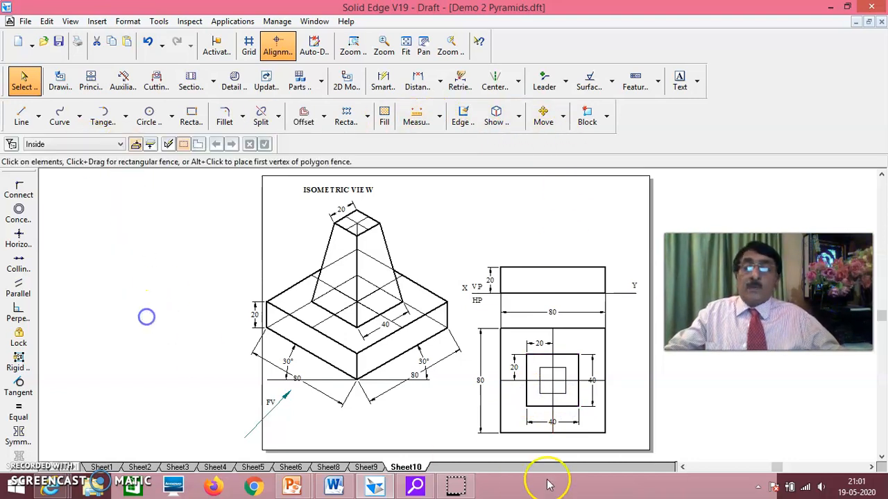
Step: Set the line width of the four edges of the 20 mm inner square to 0.50 mm
click(565, 375)
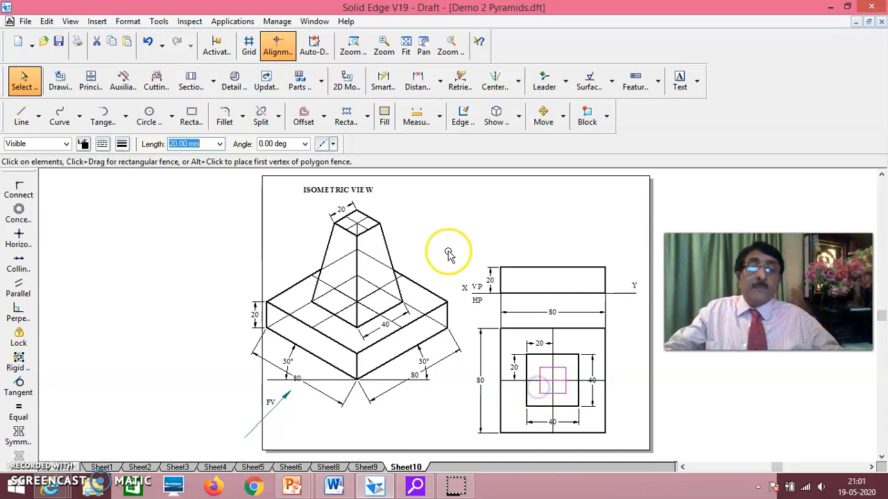
click(121, 144)
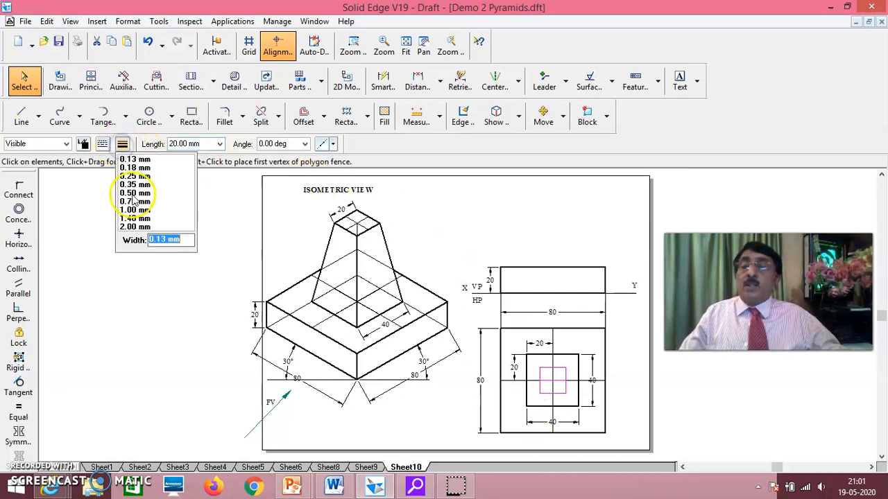
click(132, 197)
click(128, 258)
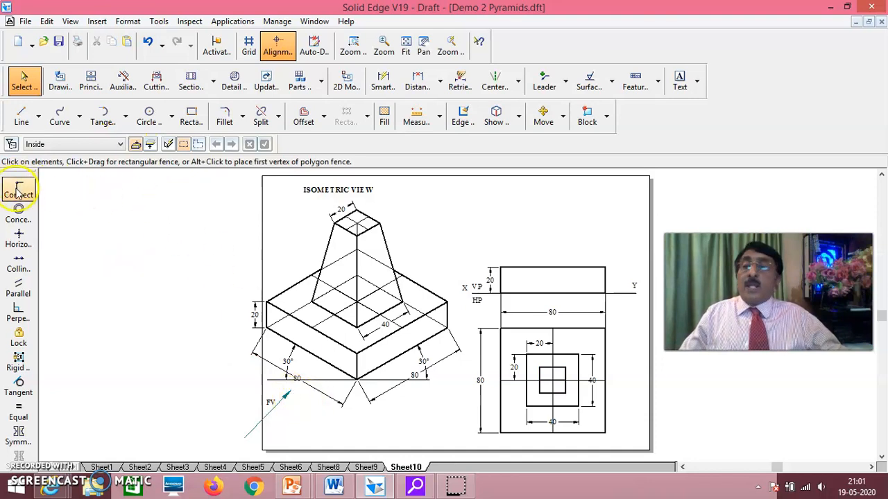
Step: Draw four 0.50 mm wide slant-edge lines joining each corner of the 20 mm square to the matching corner of the 40 mm square
click(20, 116)
click(121, 144)
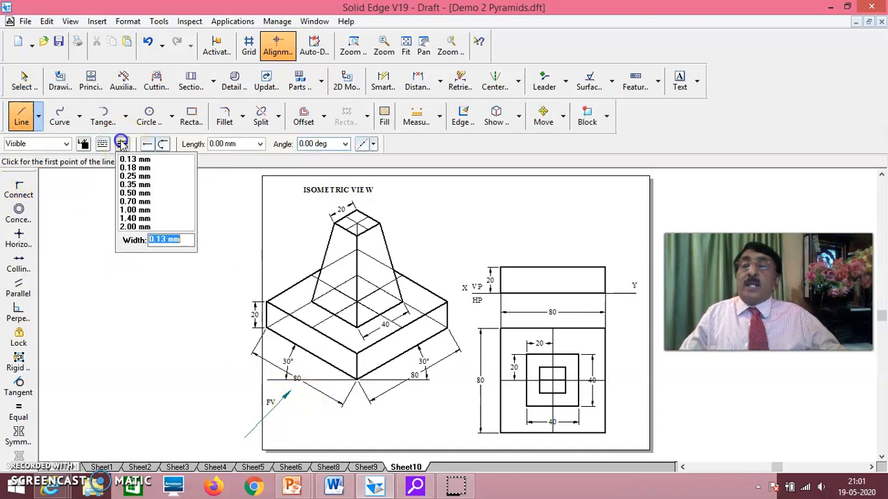
click(137, 195)
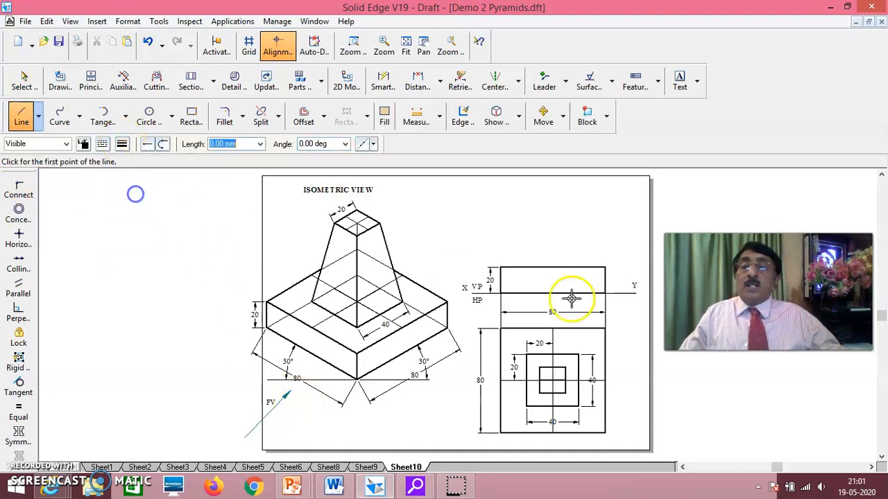
click(540, 368)
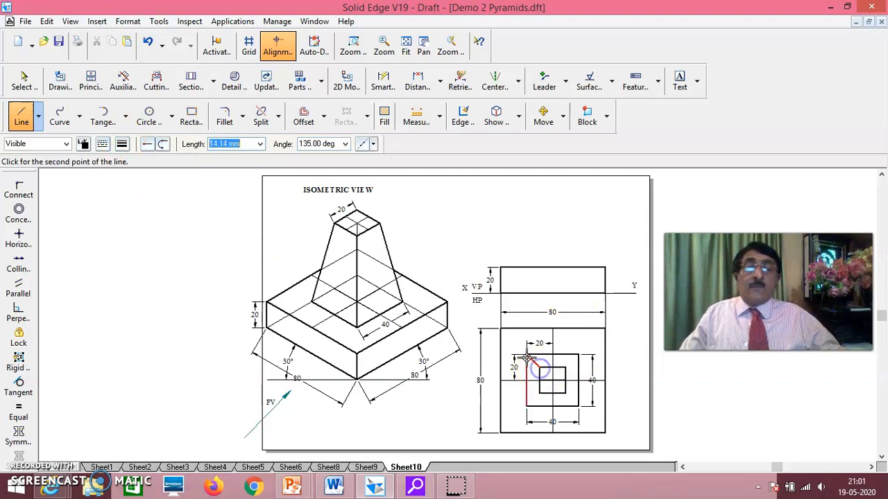
click(527, 356)
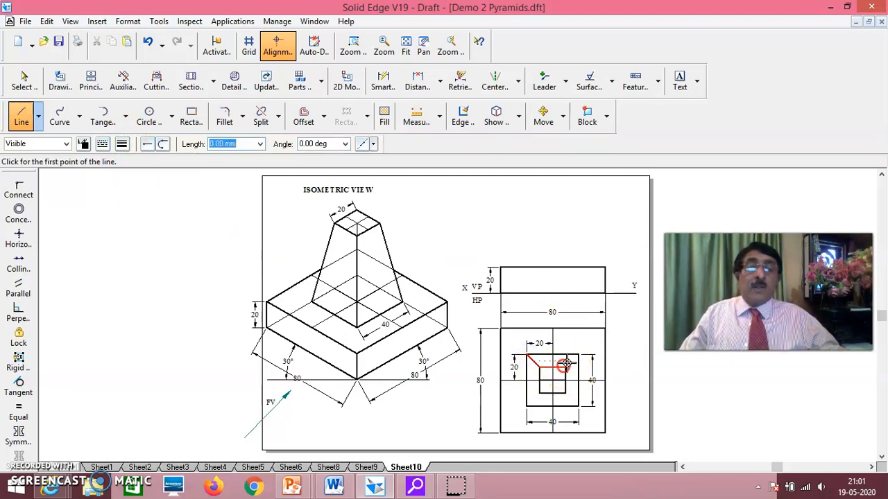
click(567, 369)
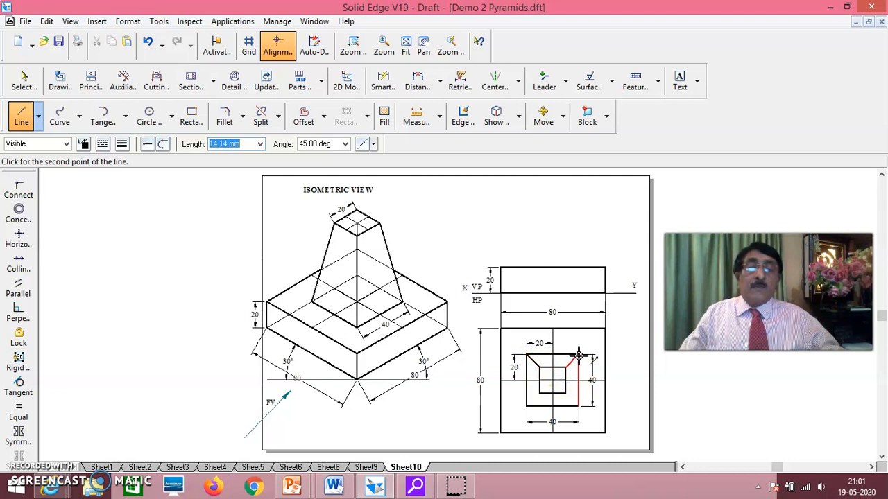
right_click(628, 315)
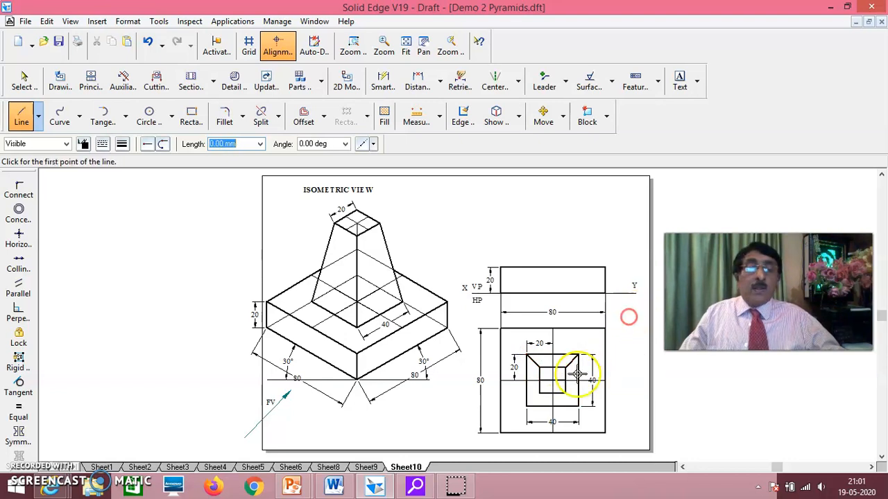
click(540, 392)
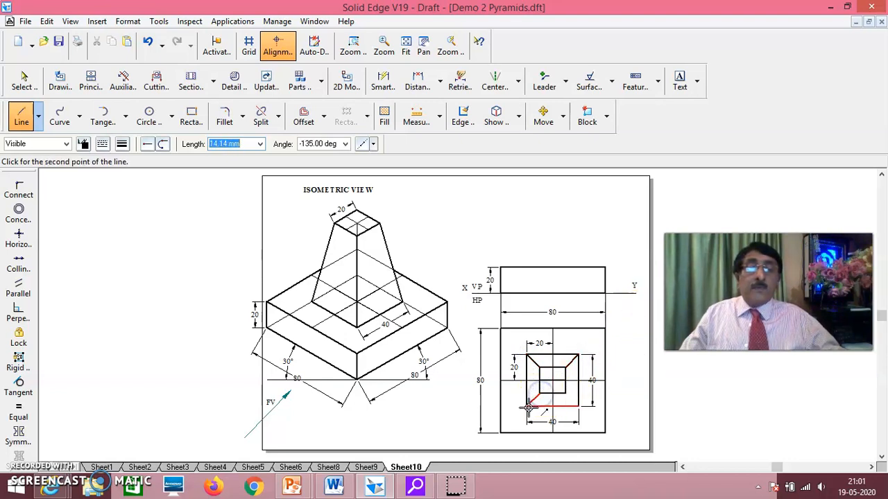
right_click(614, 390)
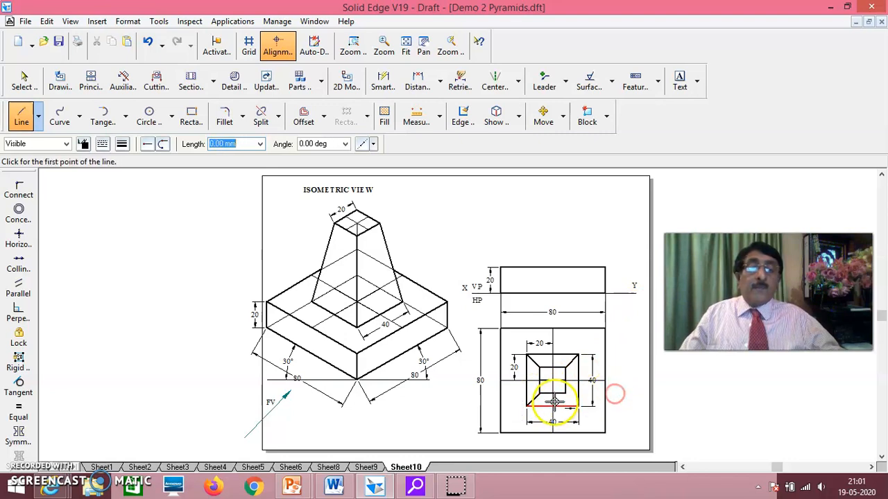
click(567, 395)
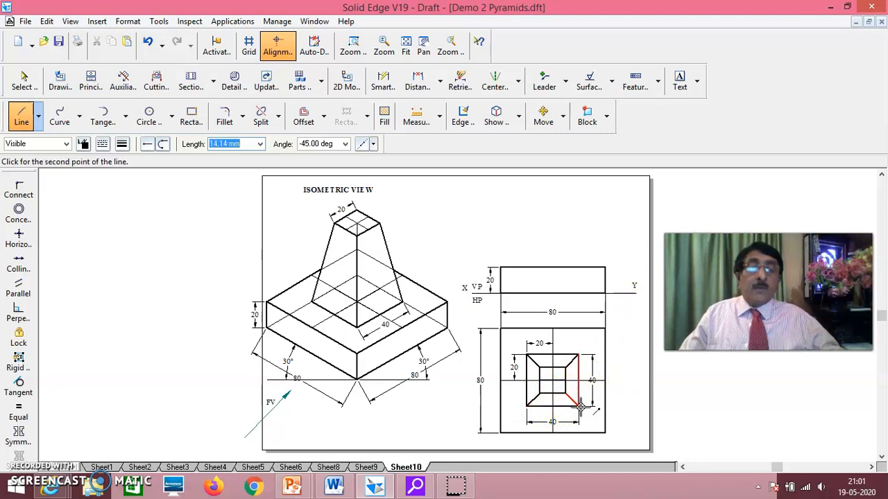
right_click(664, 384)
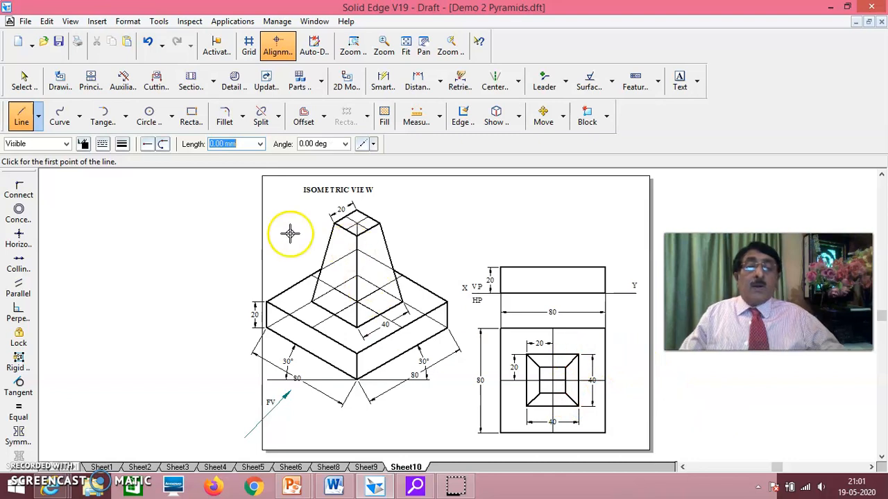
Step: Draw a 0.13 mm wide vertical projector from the 40 mm square's upper-left corner up to the front view's upper edge
click(122, 145)
click(128, 160)
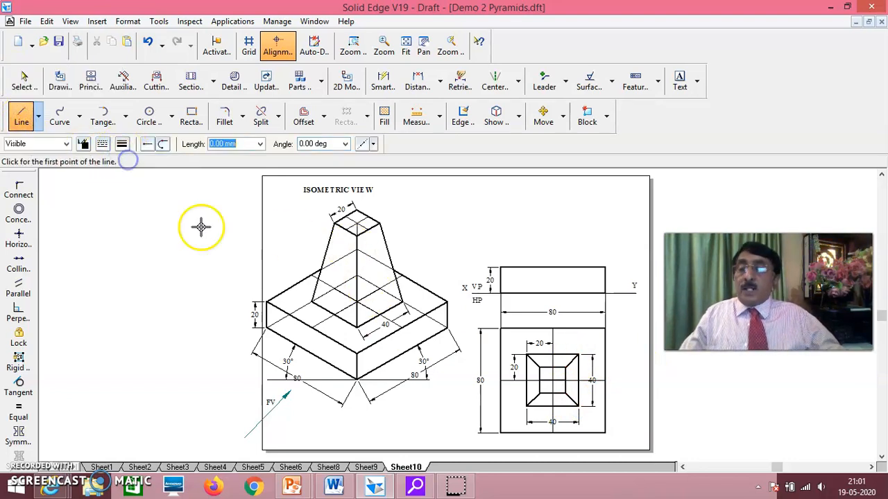
click(529, 358)
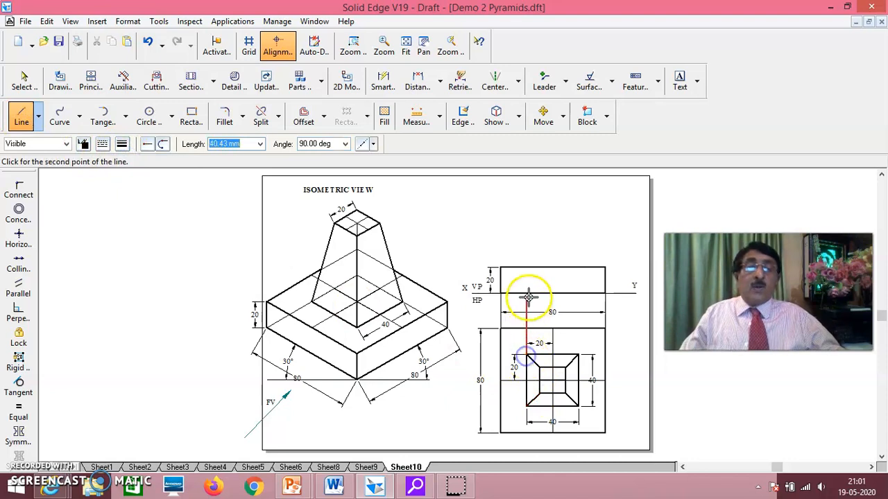
click(525, 268)
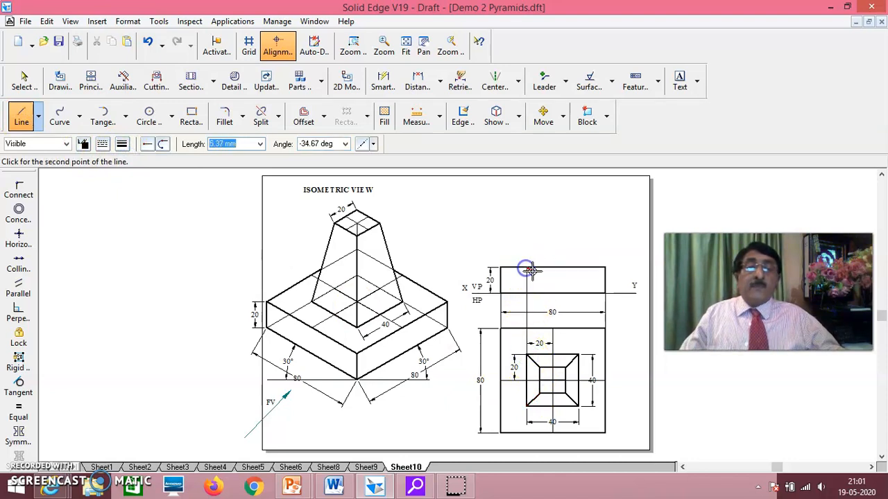